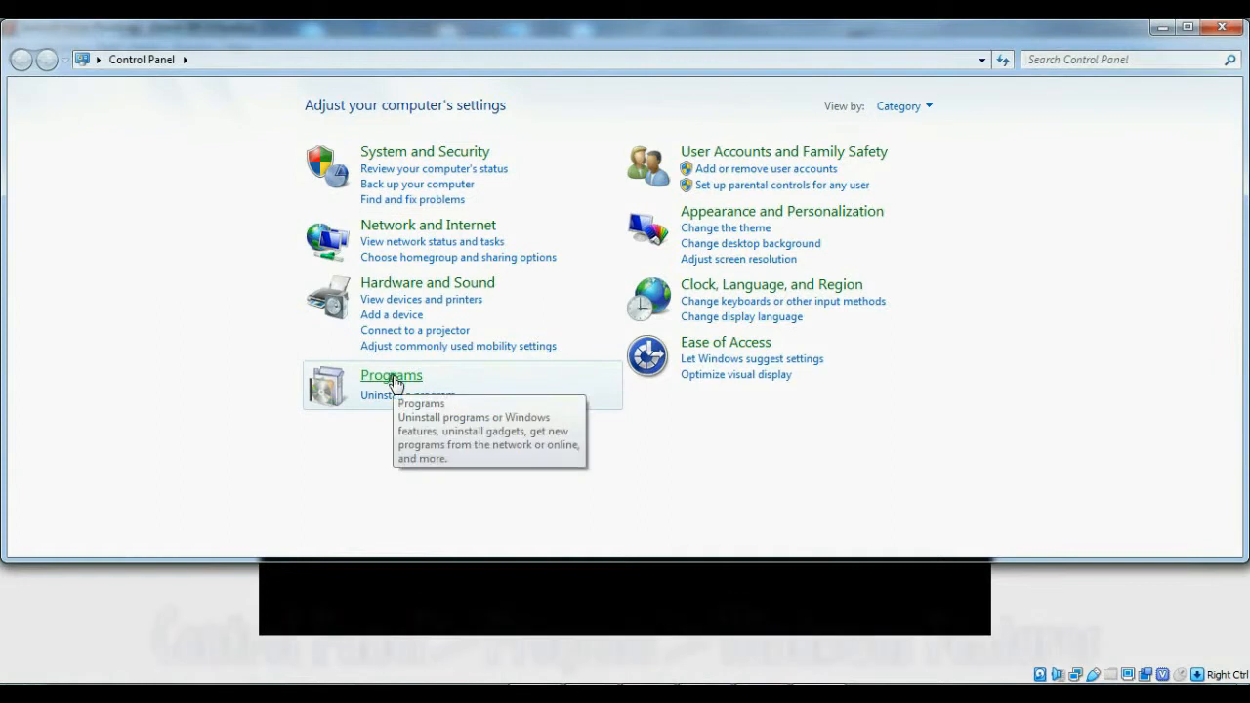
- Turn on the Simple Network Management Protocol (SNMP) feature in Windows Features and apply the change
click(431, 121)
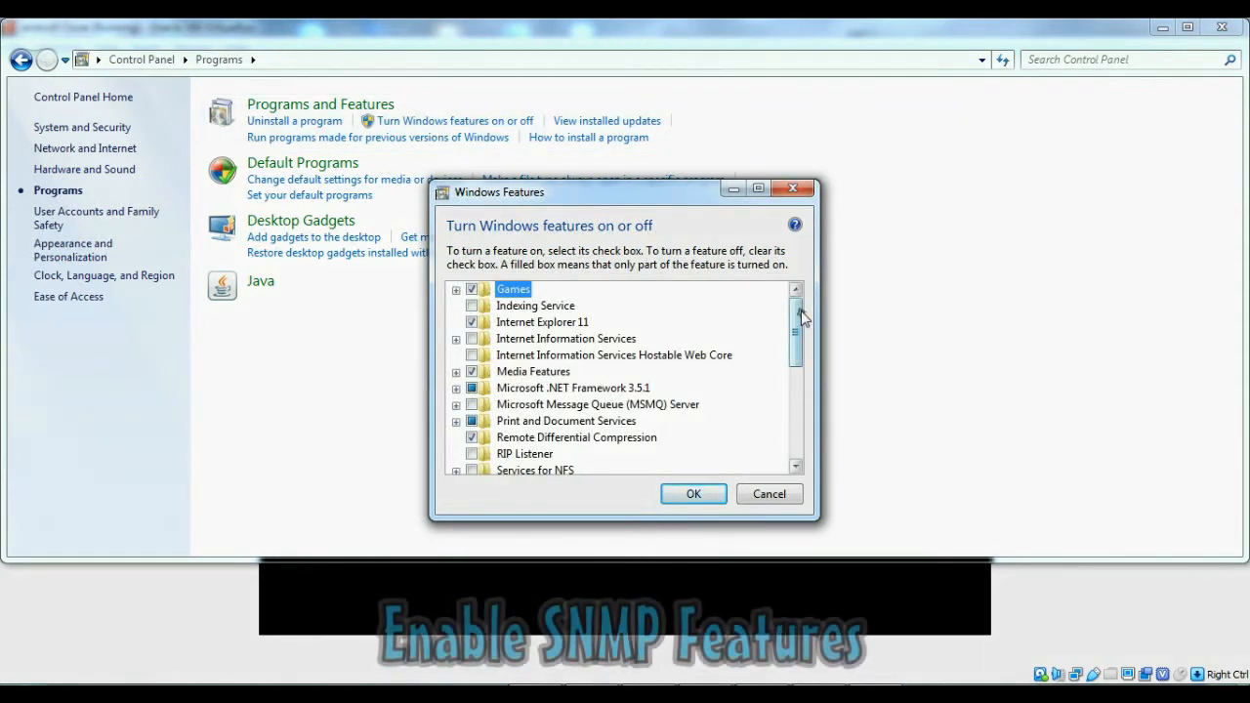
drag(798, 310, 798, 358)
click(472, 371)
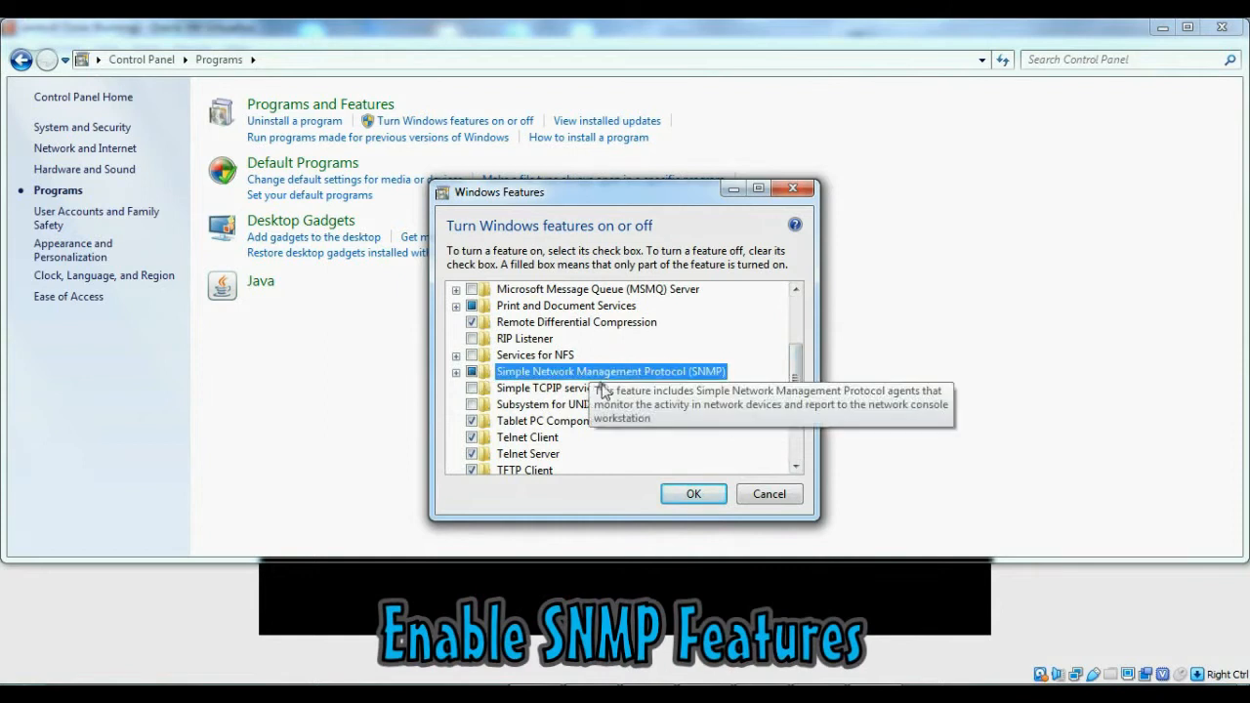
click(693, 493)
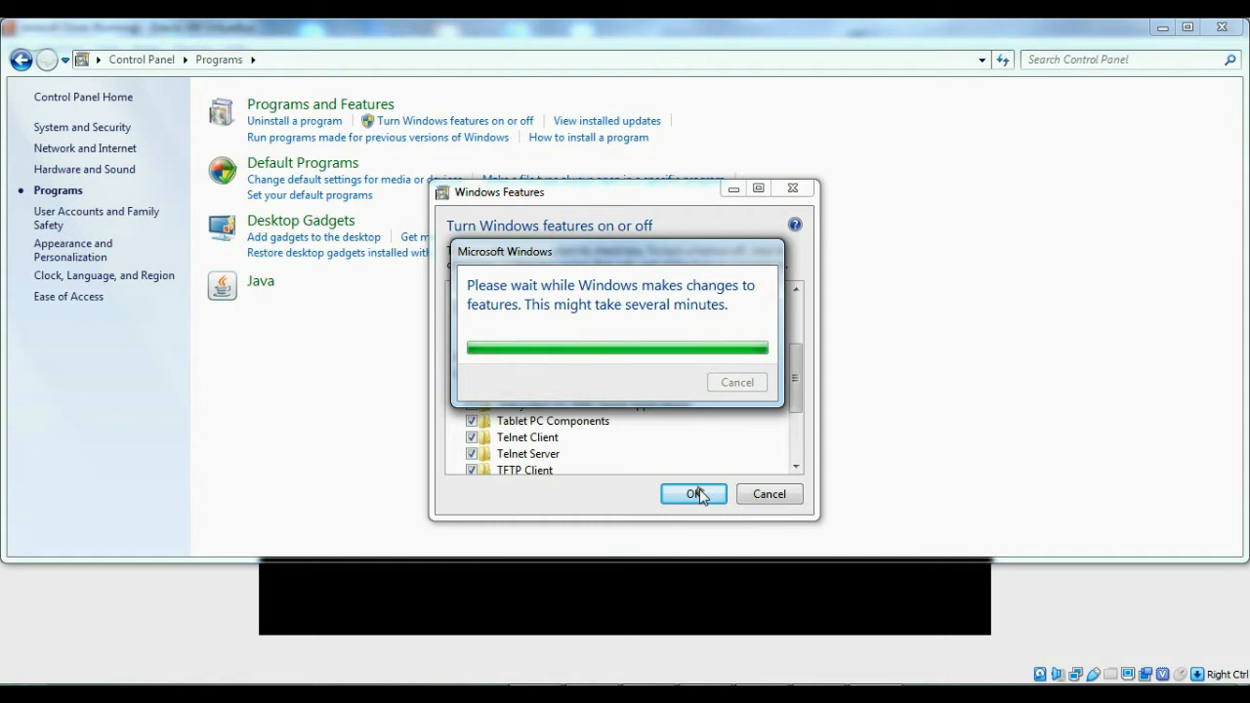
- Switch to the running CentOS virtual machine and bring up a fresh login prompt in its console
click(460, 599)
click(624, 359)
key(Return)
key(Return)
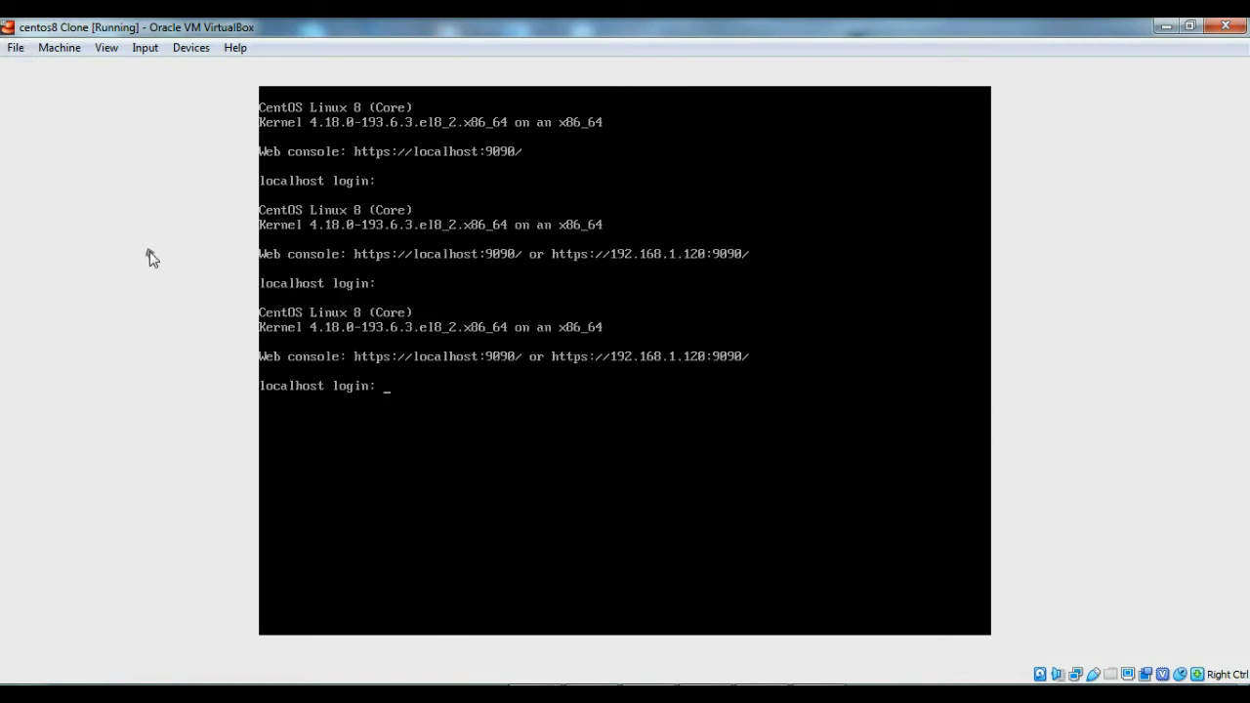
click(8, 27)
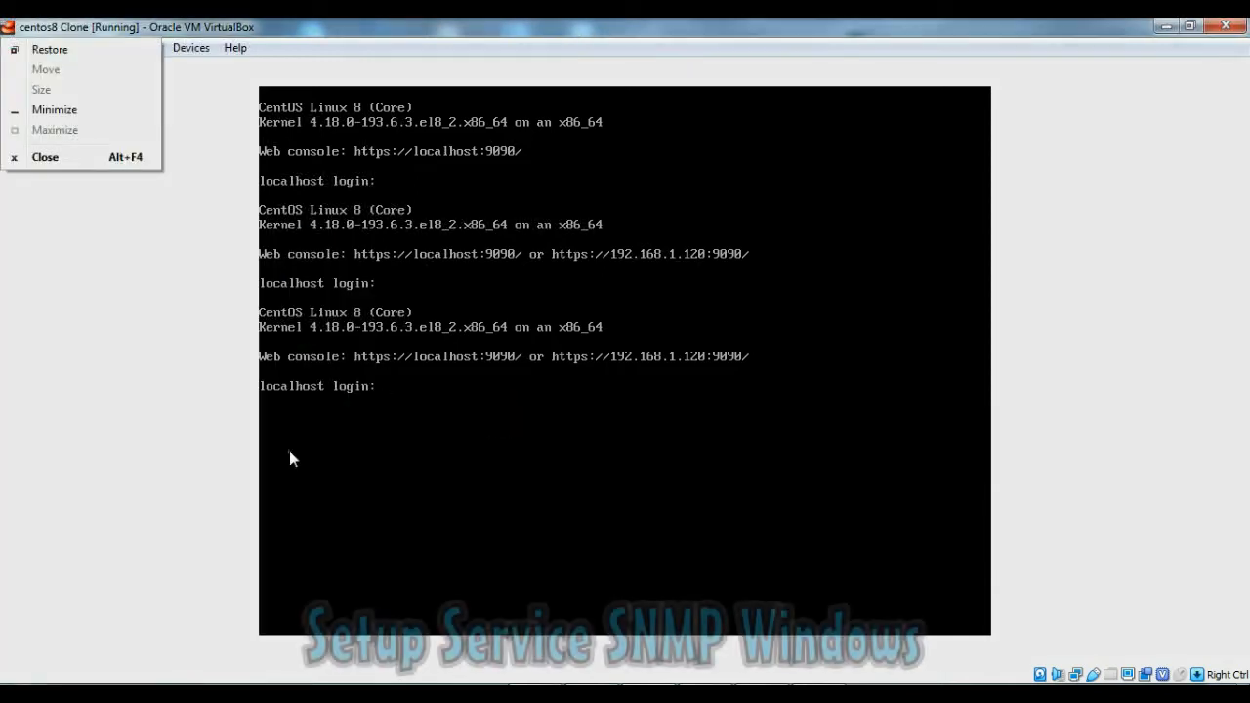
- Open the Windows Services console and select SNMP Service in the list of services
key(super)
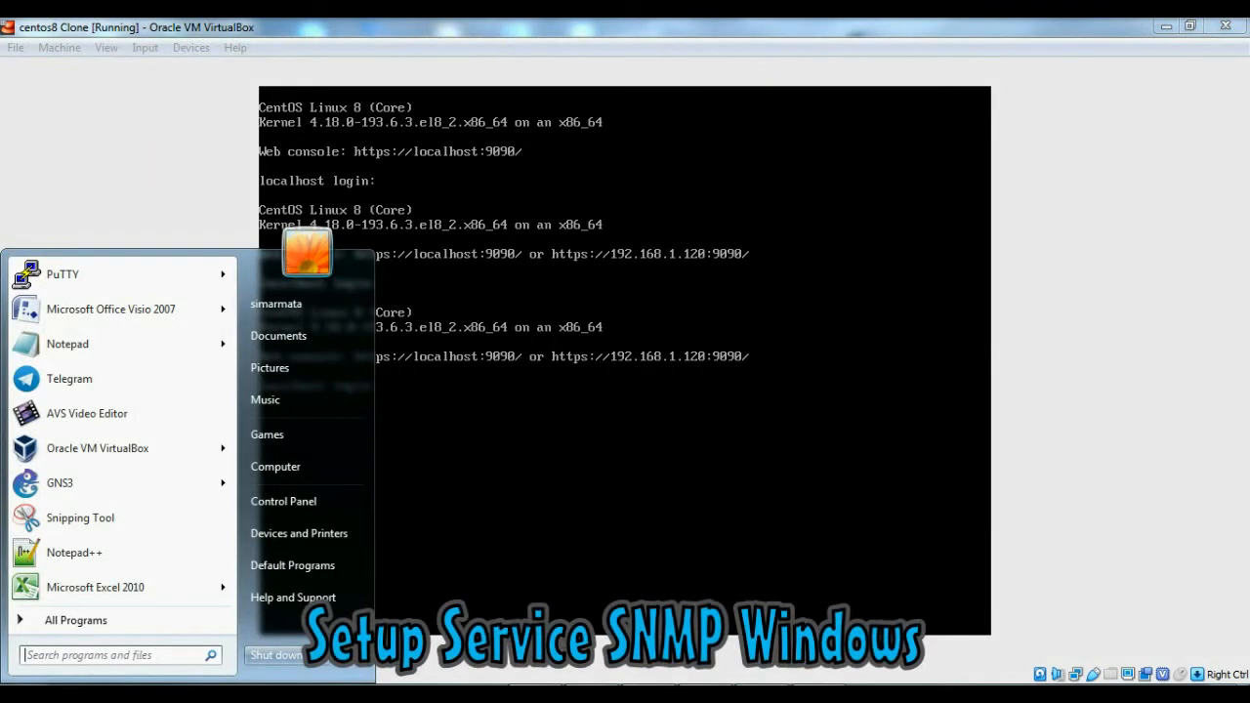
text(services)
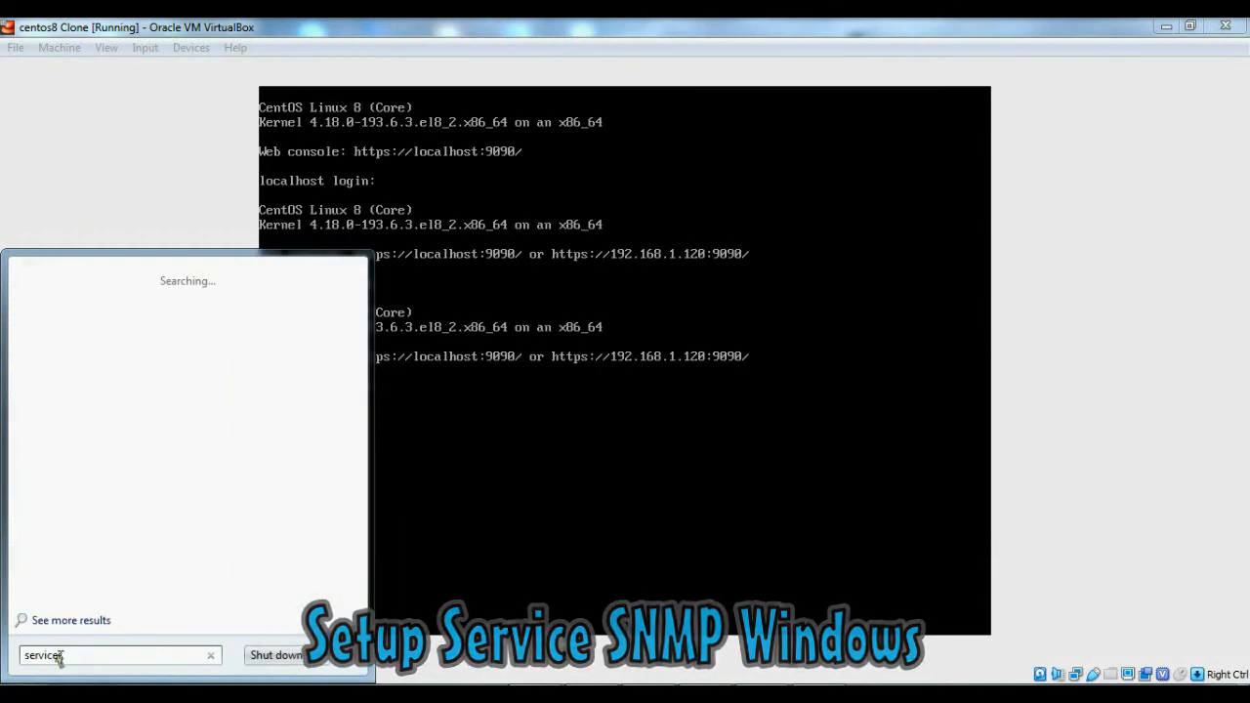
click(99, 303)
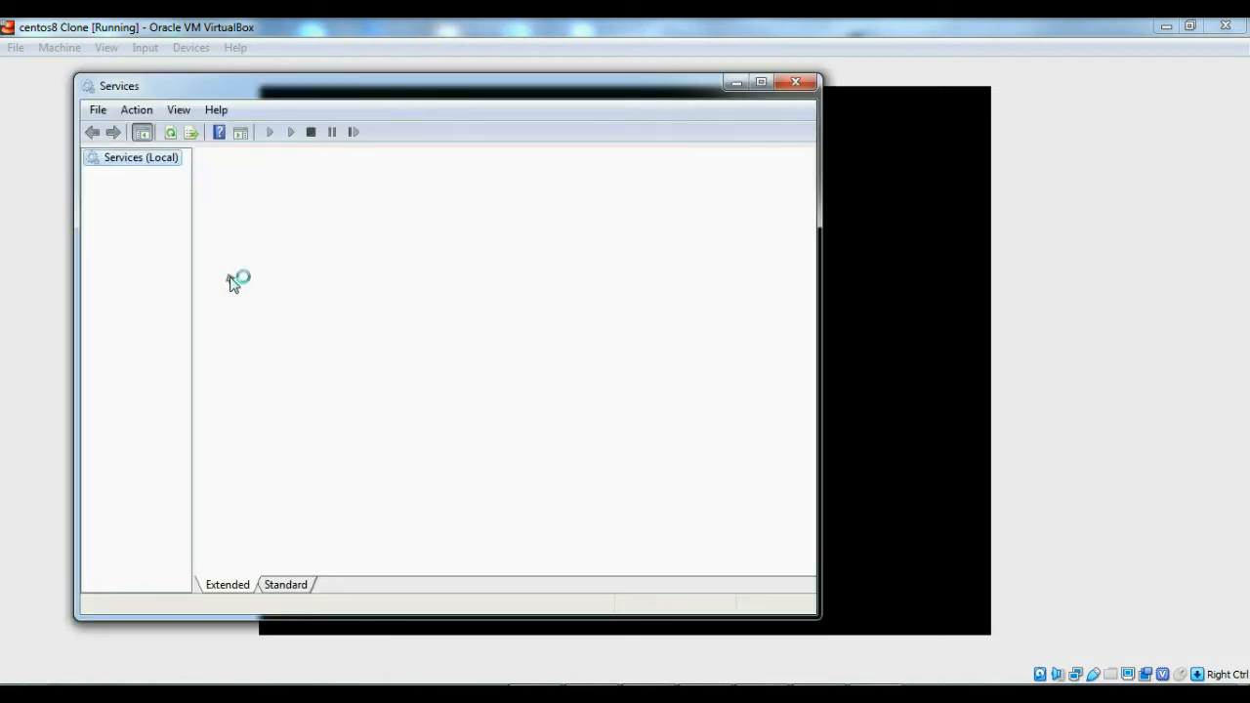
drag(807, 200, 807, 418)
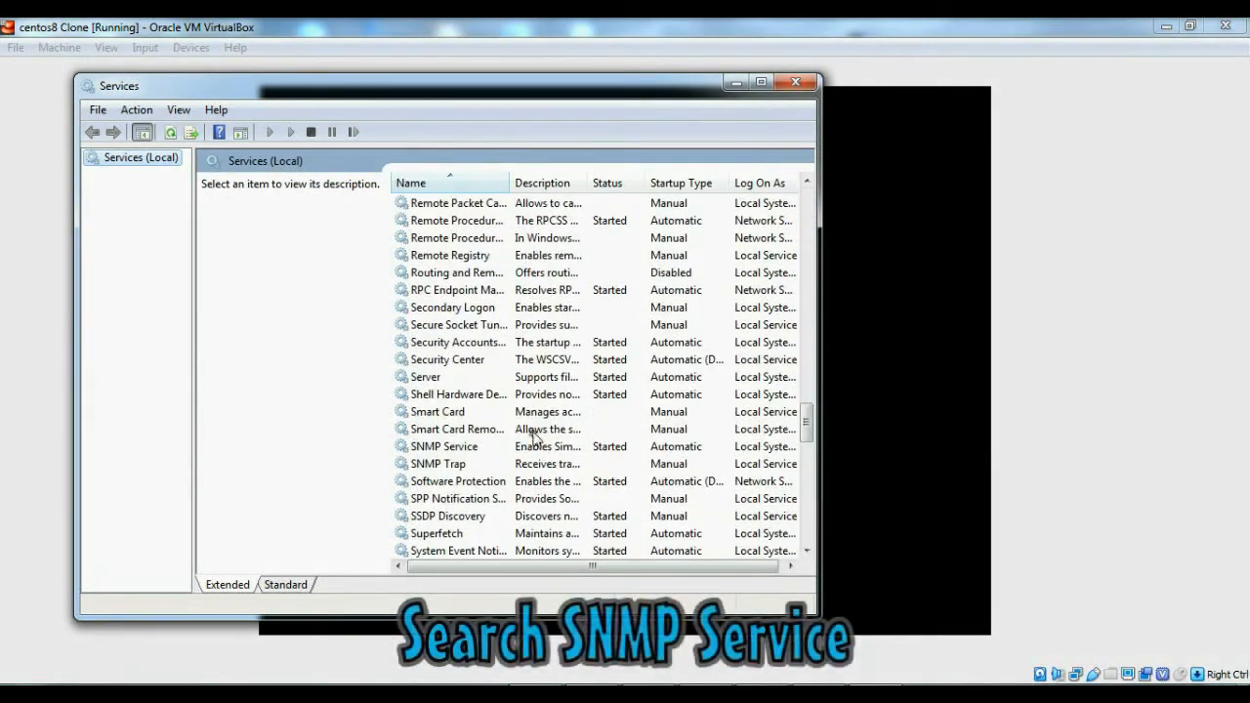
click(452, 448)
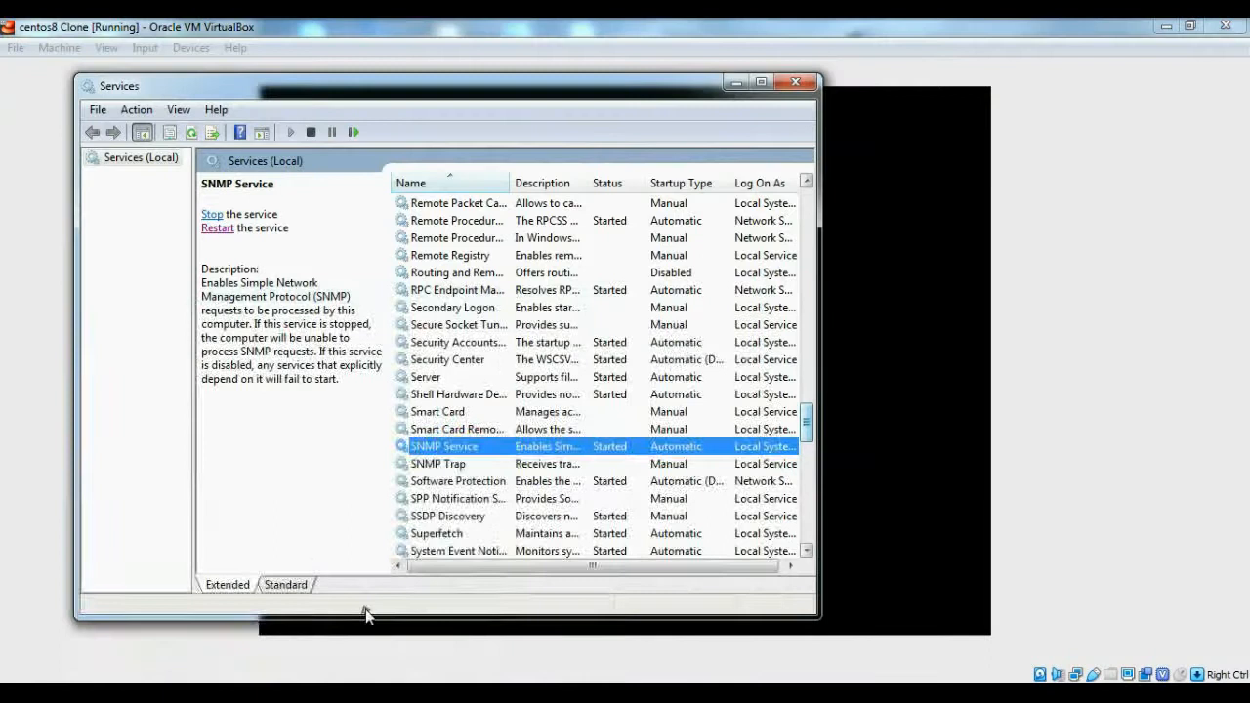
- Return to the CentOS virtual machine, log in as root with the account password and list its network addresses with "ip a"
click(362, 625)
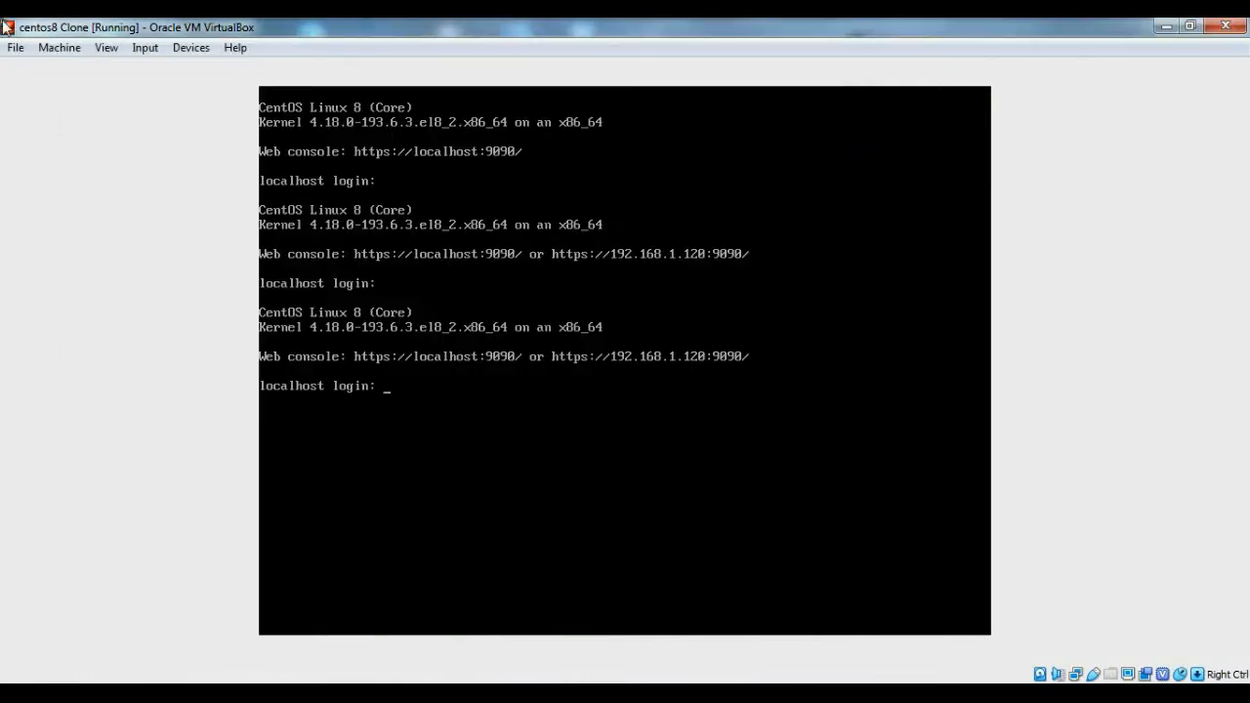
text(root)
key(Return)
key(Return)
text(ip a)
key(Return)
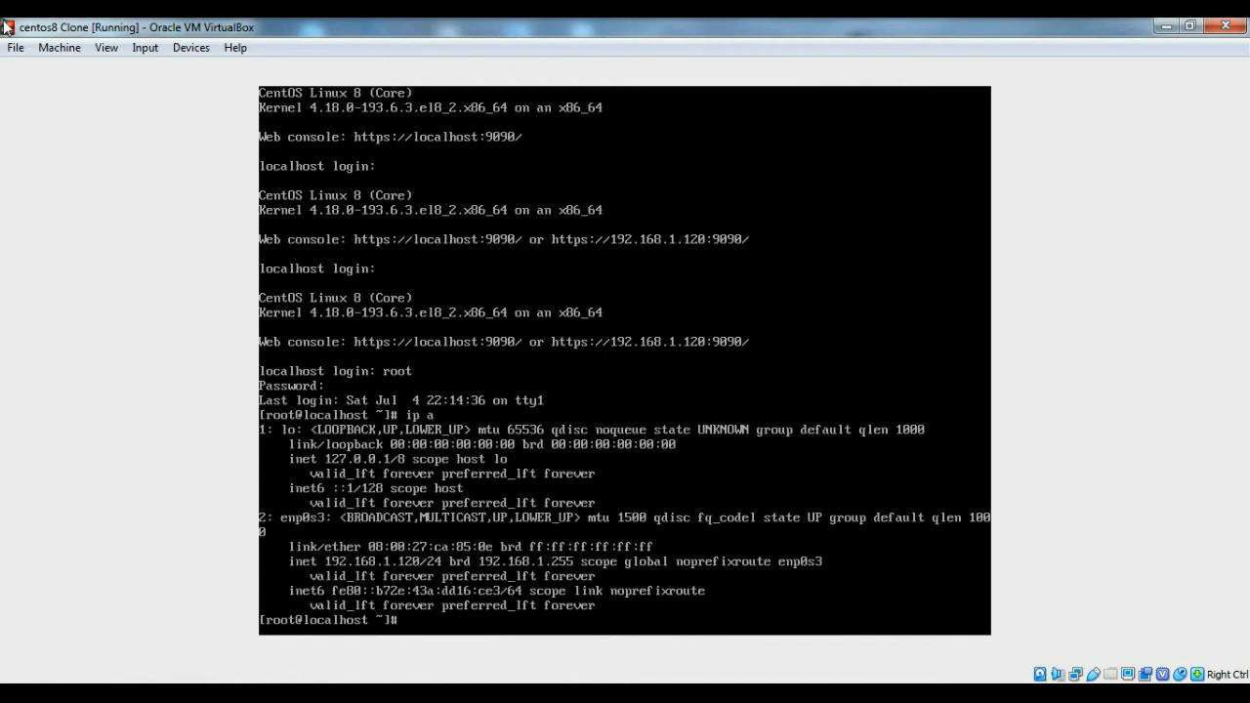
- Switch to Chrome, open the CentOS web console at 192.168.1.120:9090 and proceed past the certificate warning
key(Control_R)
click(132, 696)
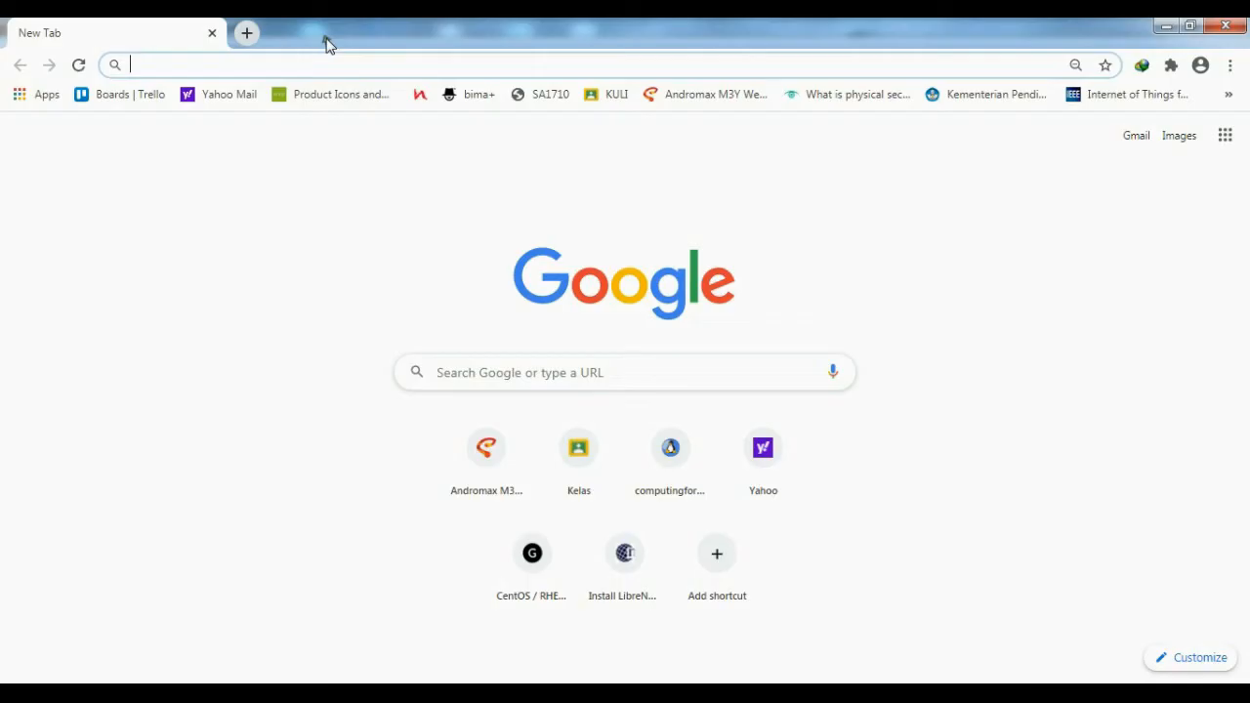
text(192.)
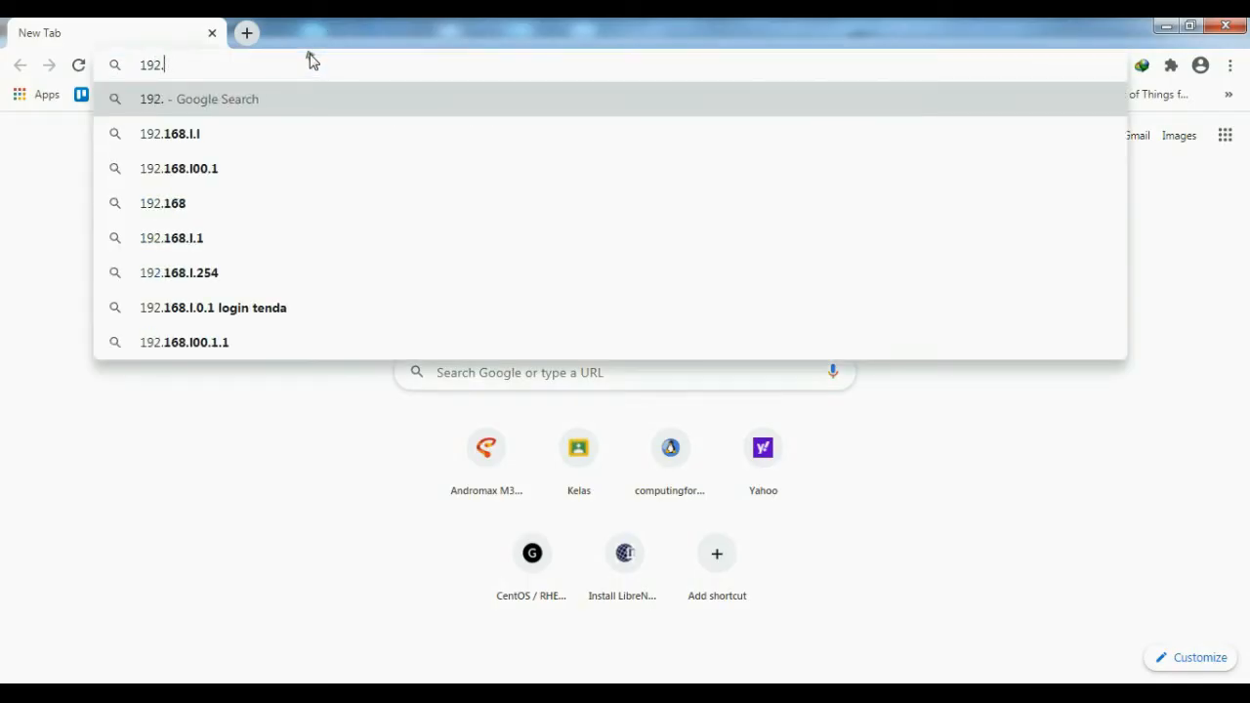
text(168.1.120)
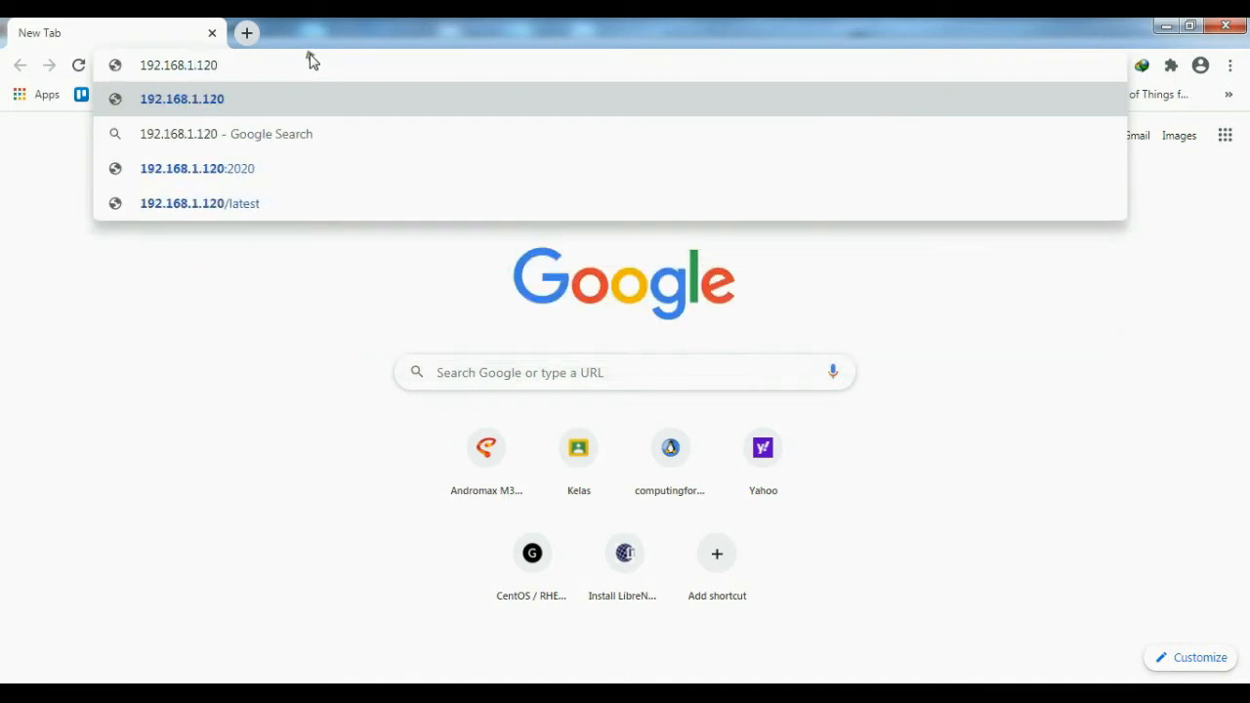
text(:9090)
key(Return)
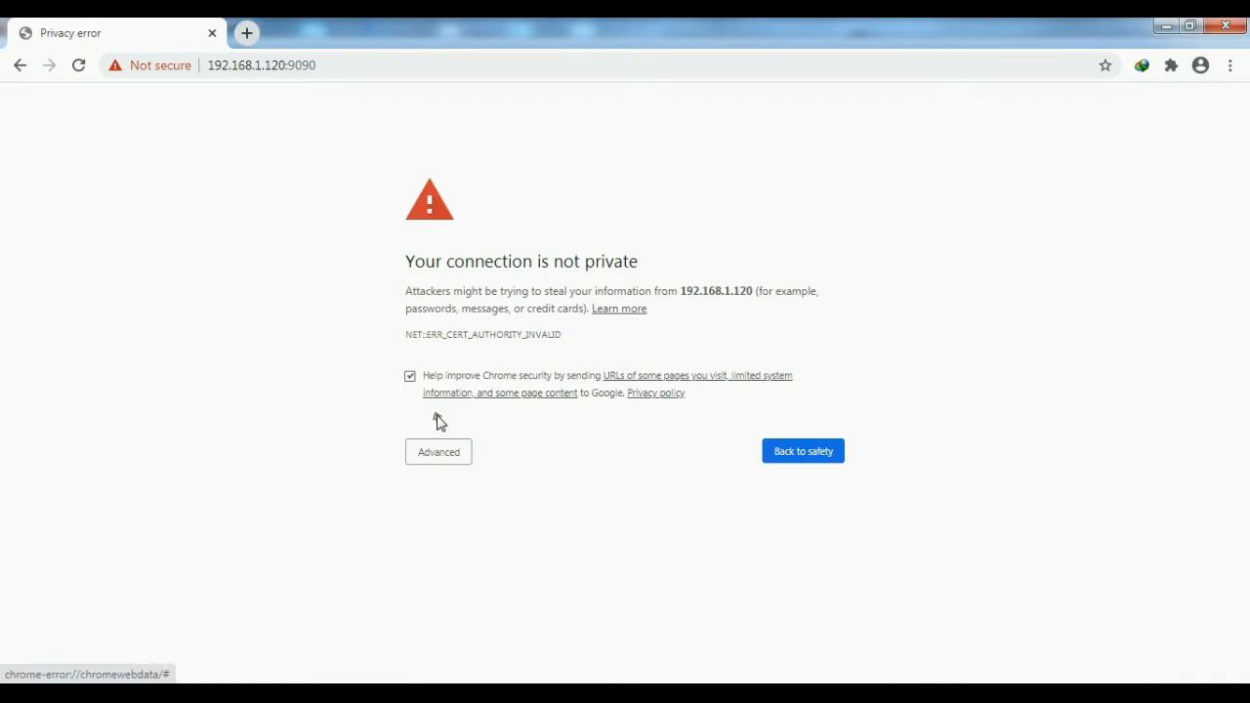
click(438, 453)
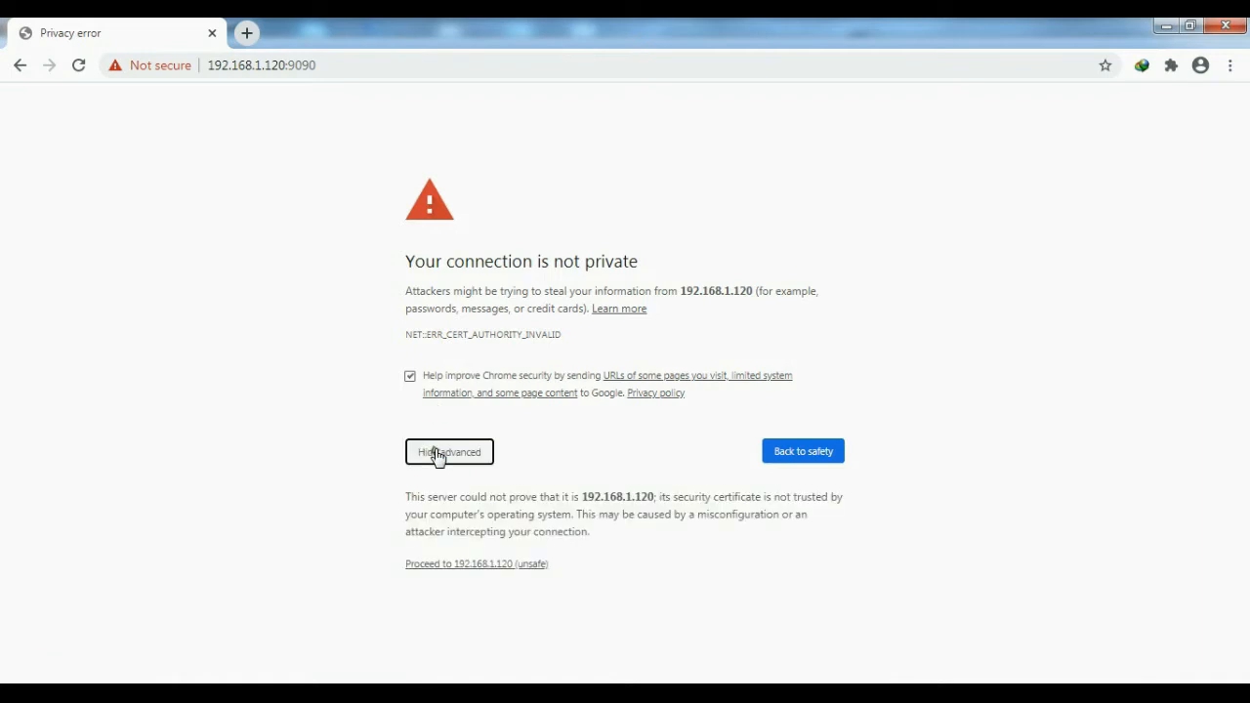
click(451, 565)
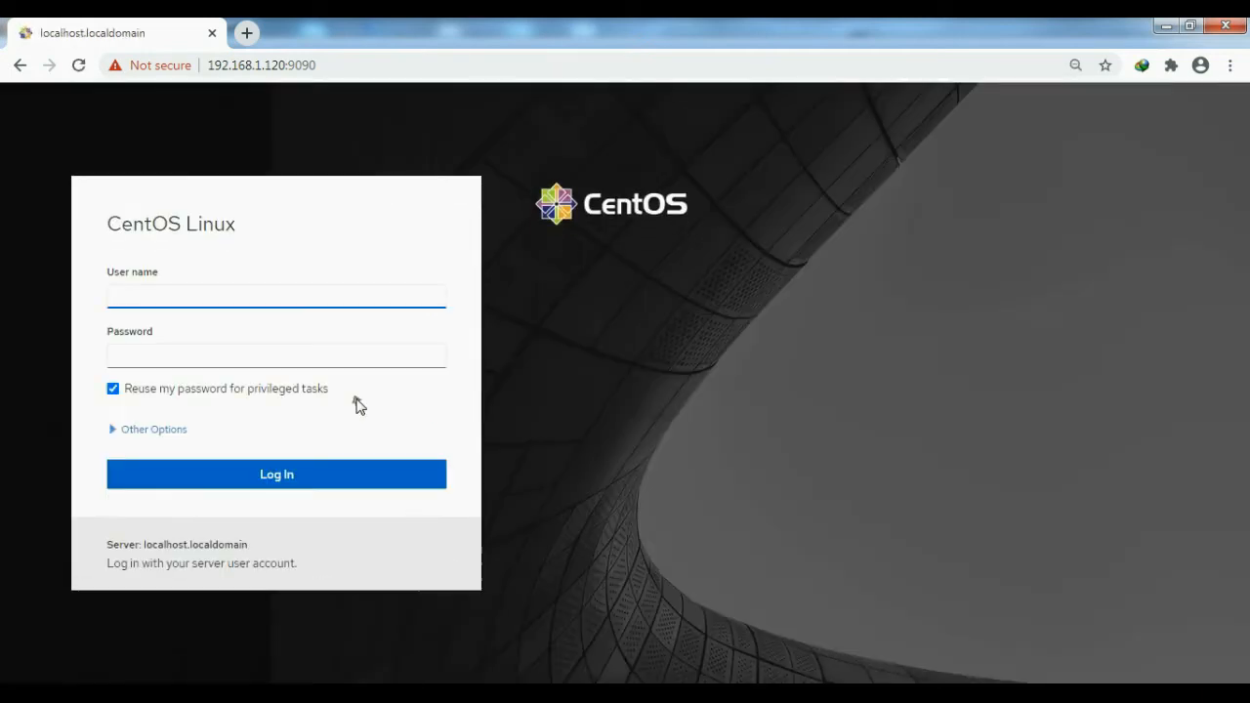
- Log in to the CentOS web console with the server account's user name and password
click(302, 299)
text(mike)
key(Tab)
text(**********)
key(Return)
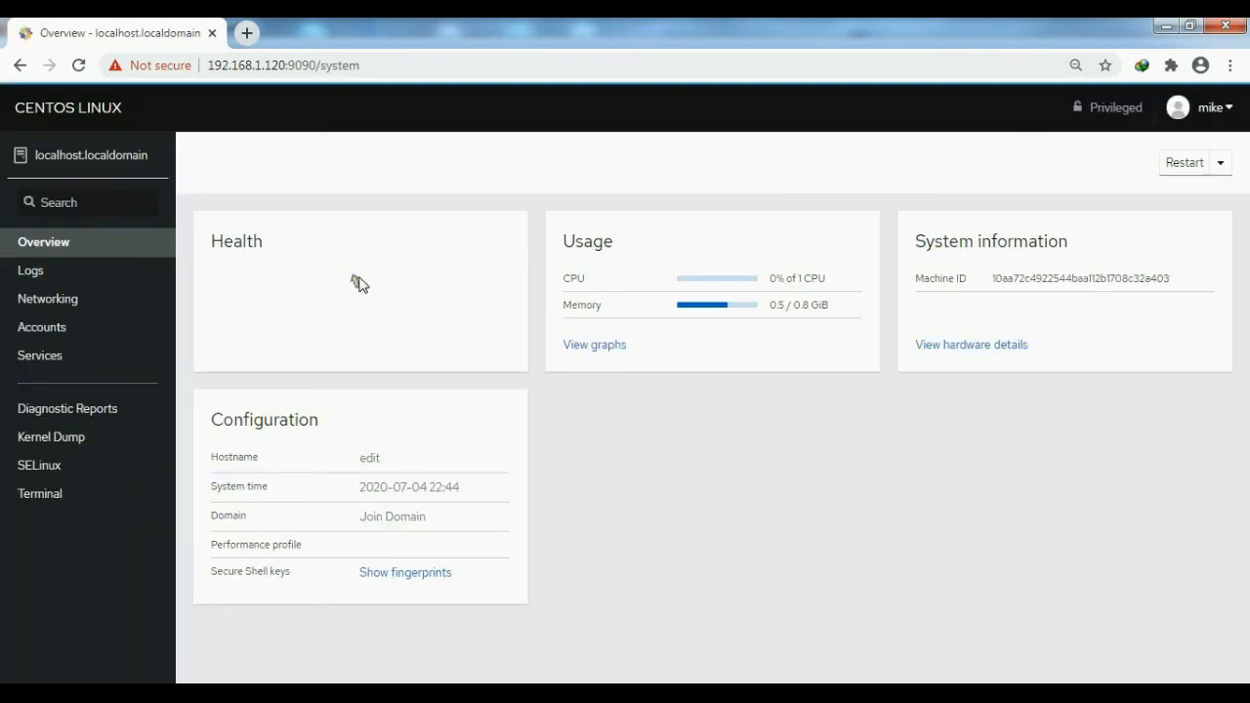
- Open the web console's terminal and switch to the root user with "su", entering the root password
click(41, 495)
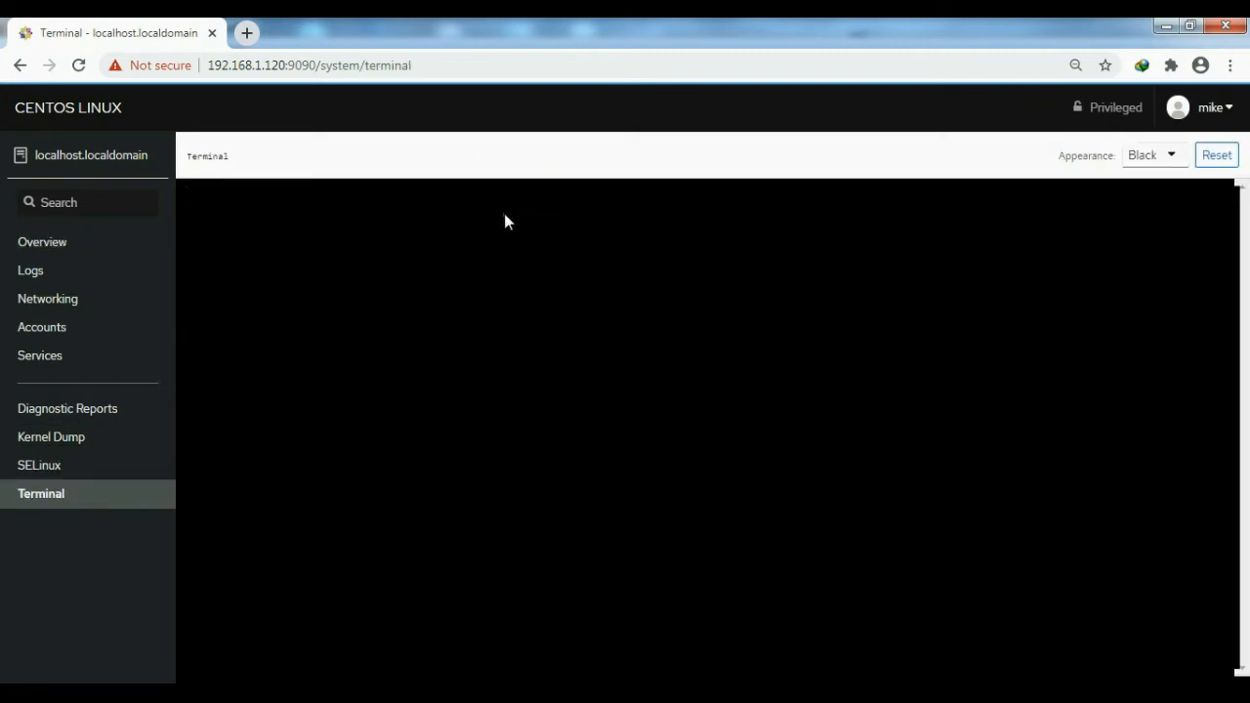
key(Return)
key(Return)
text(su)
key(Return)
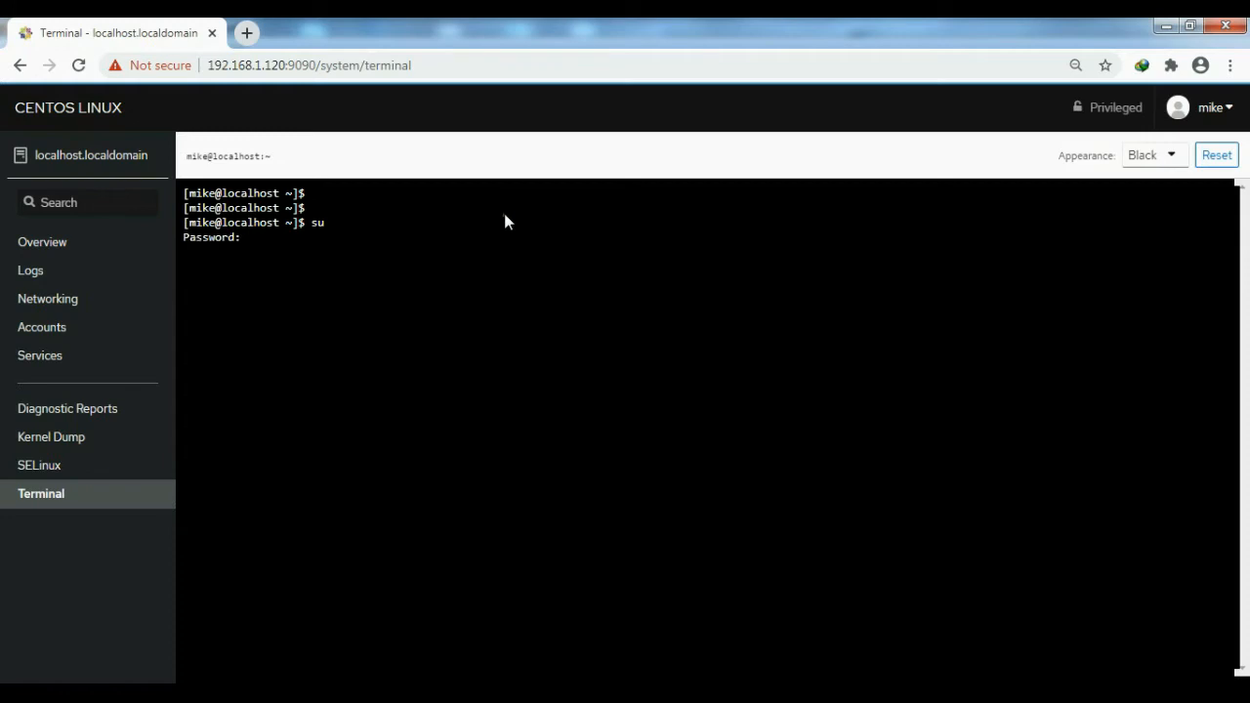
key(Return)
key(Return)
key(Return)
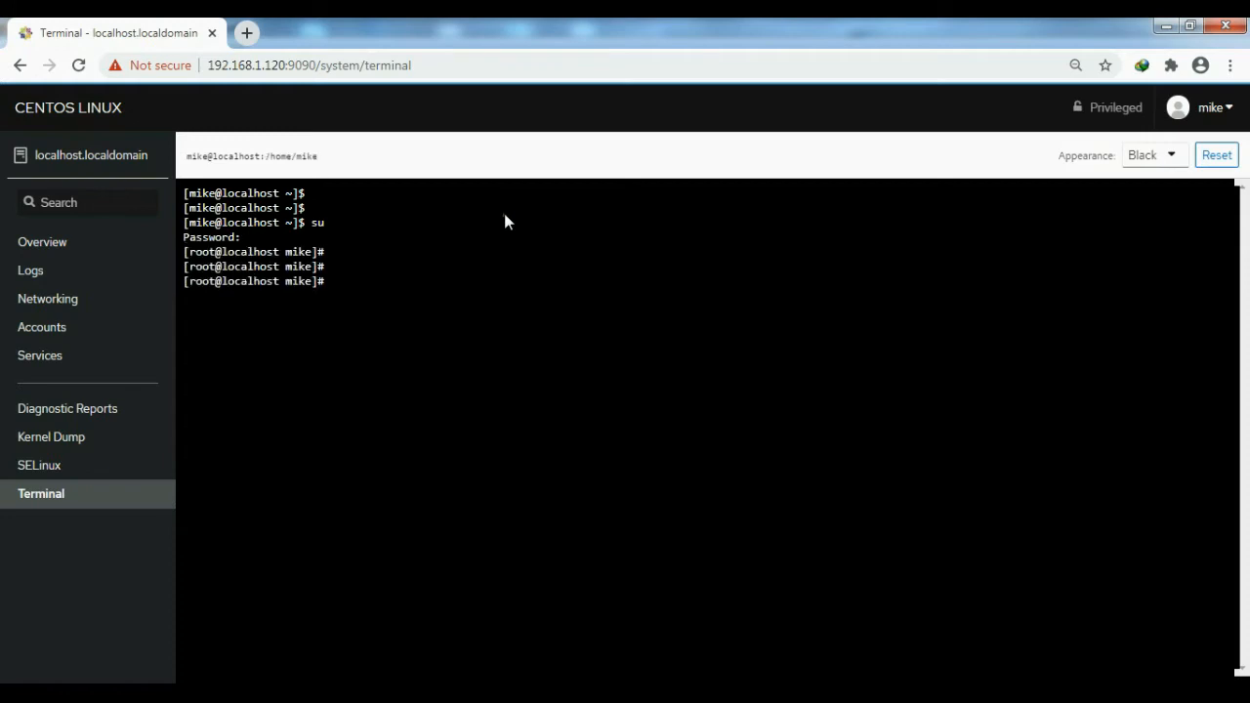
- Open the SNMP daemon configuration file /etc/snmp/snmpd.conf in vi
text(vi /etc/sysconfig/)
key(BackSpace)
key(BackSpace)
key(BackSpace)
key(BackSpace)
key(BackSpace)
key(BackSpace)
key(BackSpace)
key(BackSpace)
key(BackSpace)
key(BackSpace)
text(snmp/snmpd)
key(Tab)
key(Return)
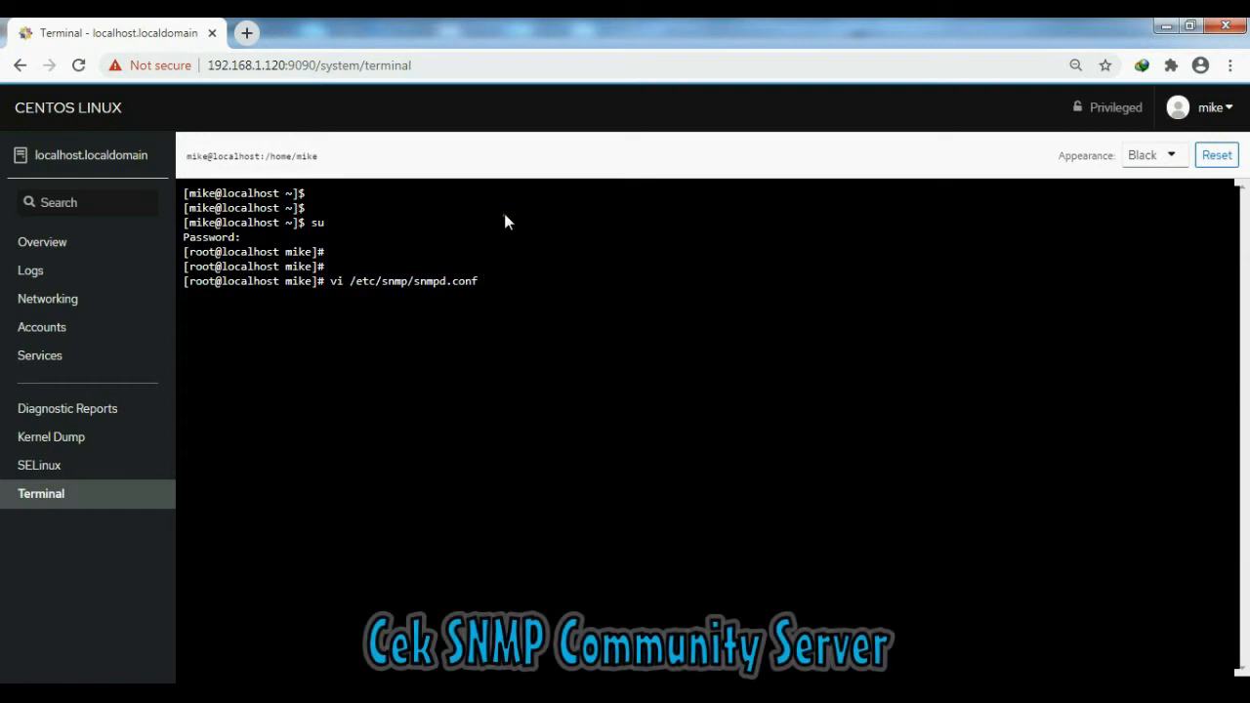
- Examine the com2sec line in snmpd.conf to check which SNMP community name the server uses
key(Down)
key(Down)
key(Down)
key(Down)
key(Down)
key(Down)
key(Down)
key(Down)
key(Down)
key(Down)
key(Down)
key(Down)
key(Down)
key(Down)
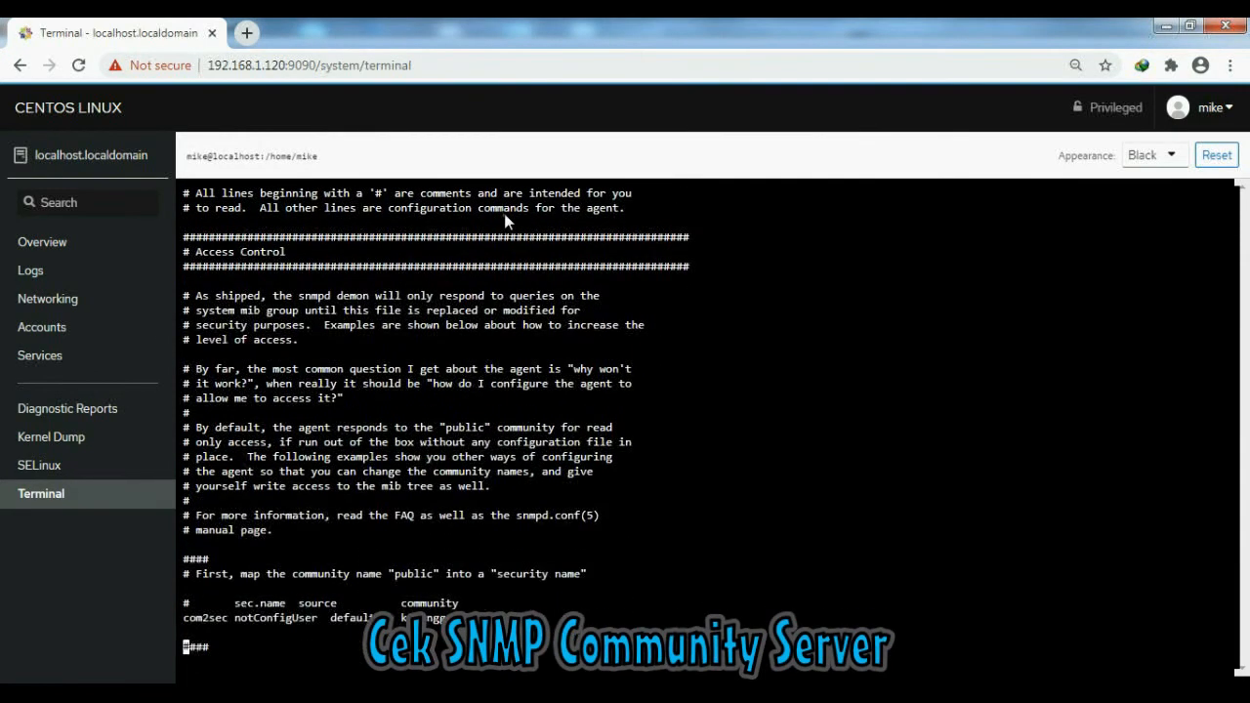
key(Up)
key(Up)
key(Up)
key(Up)
key(Down)
key(Right)
key(Right)
key(Right)
key(Right)
key(Right)
key(Right)
key(Right)
key(Right)
key(Right)
key(Right)
key(Right)
key(Right)
key(Right)
key(Right)
key(Right)
key(Right)
key(Right)
key(Right)
key(Right)
key(Right)
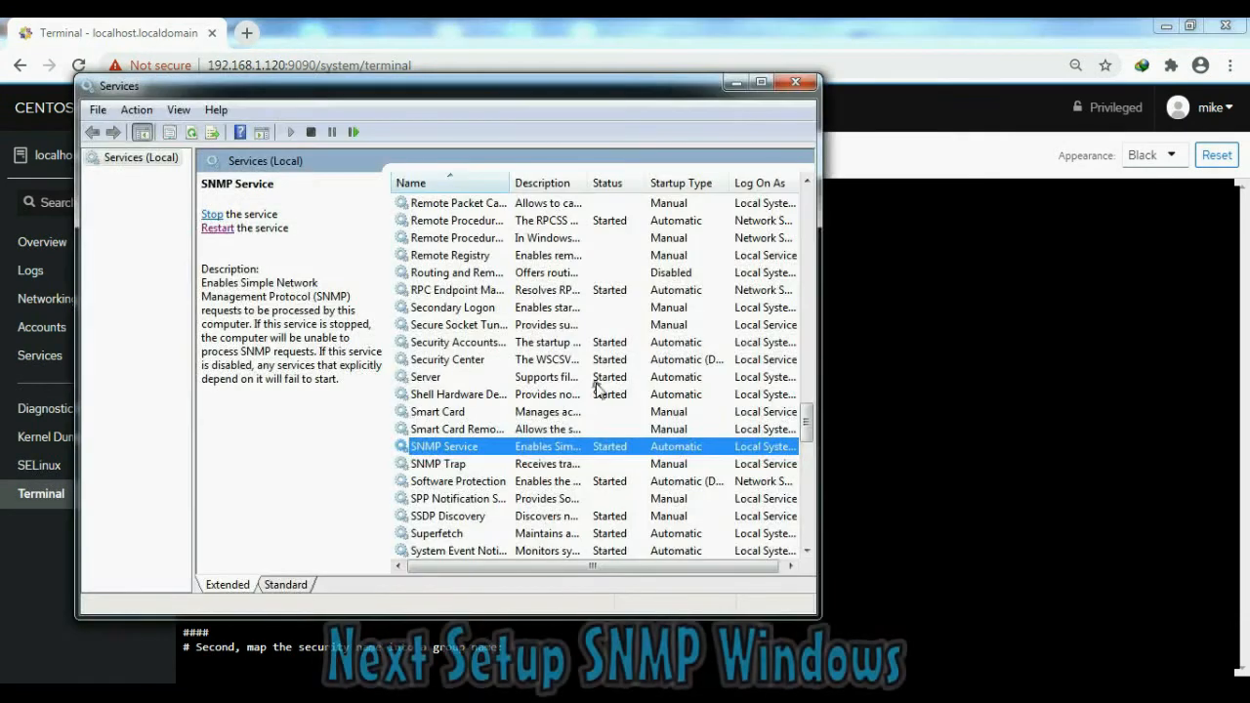
double_click(446, 441)
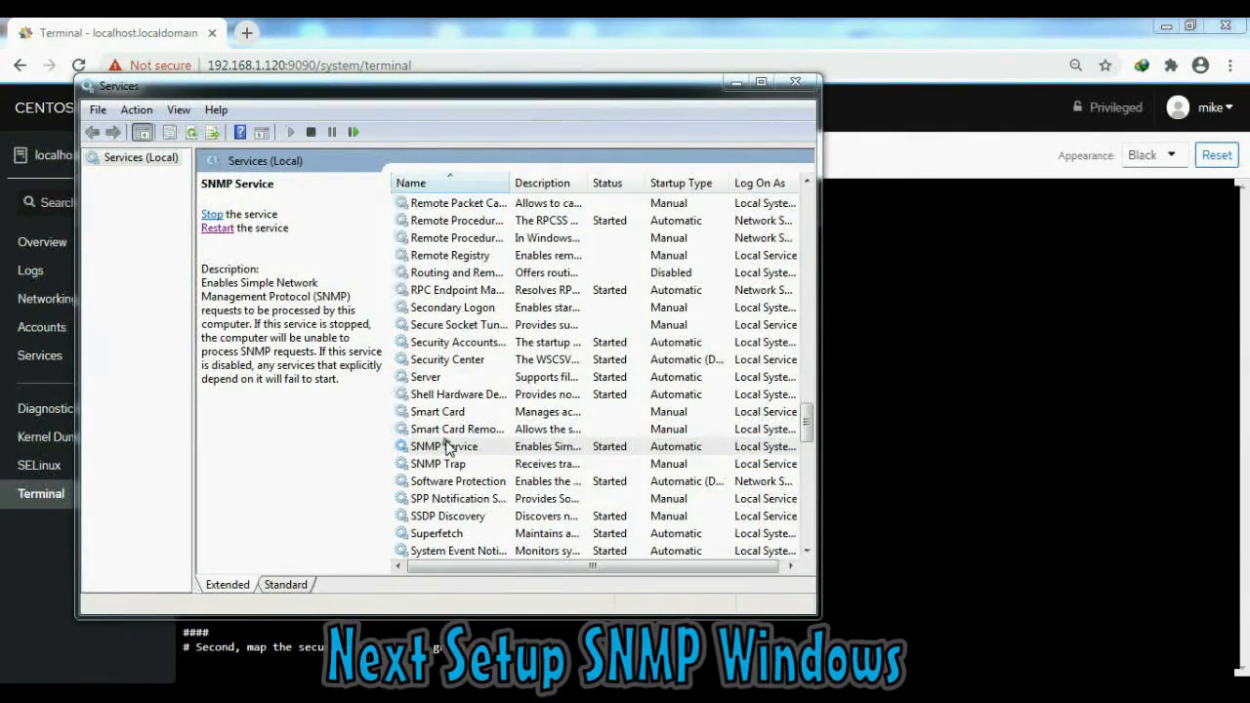
click(509, 169)
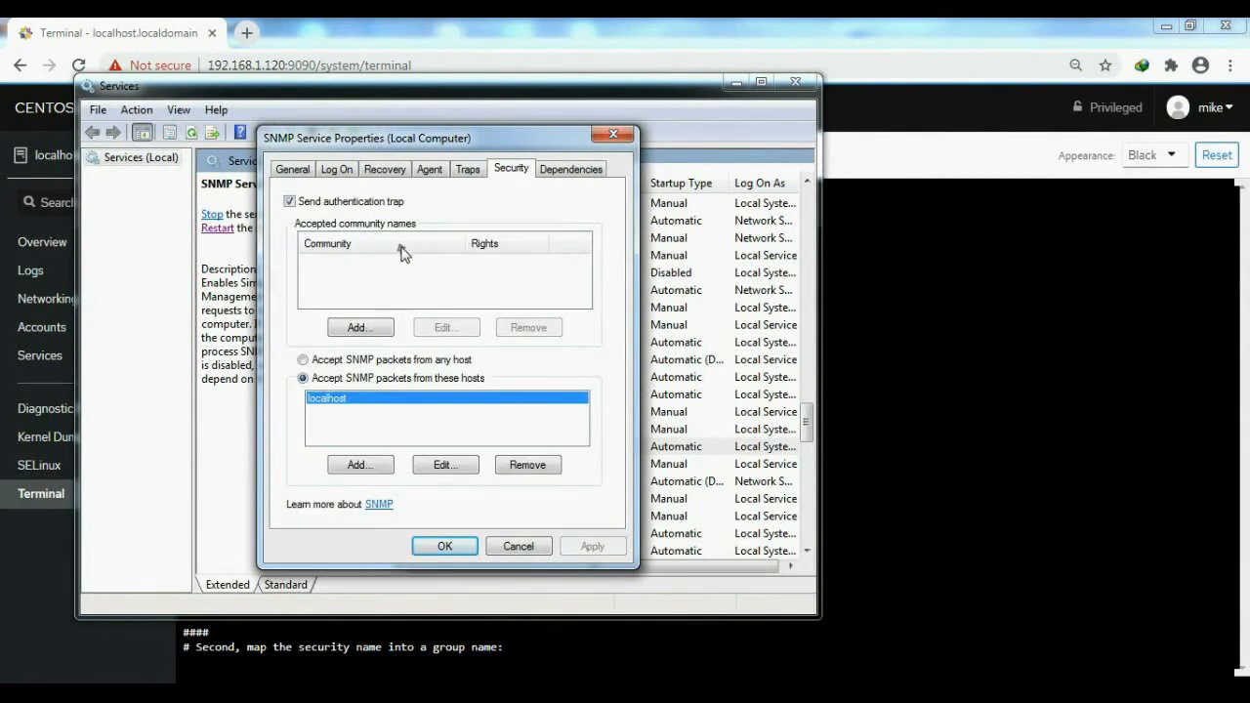
click(360, 326)
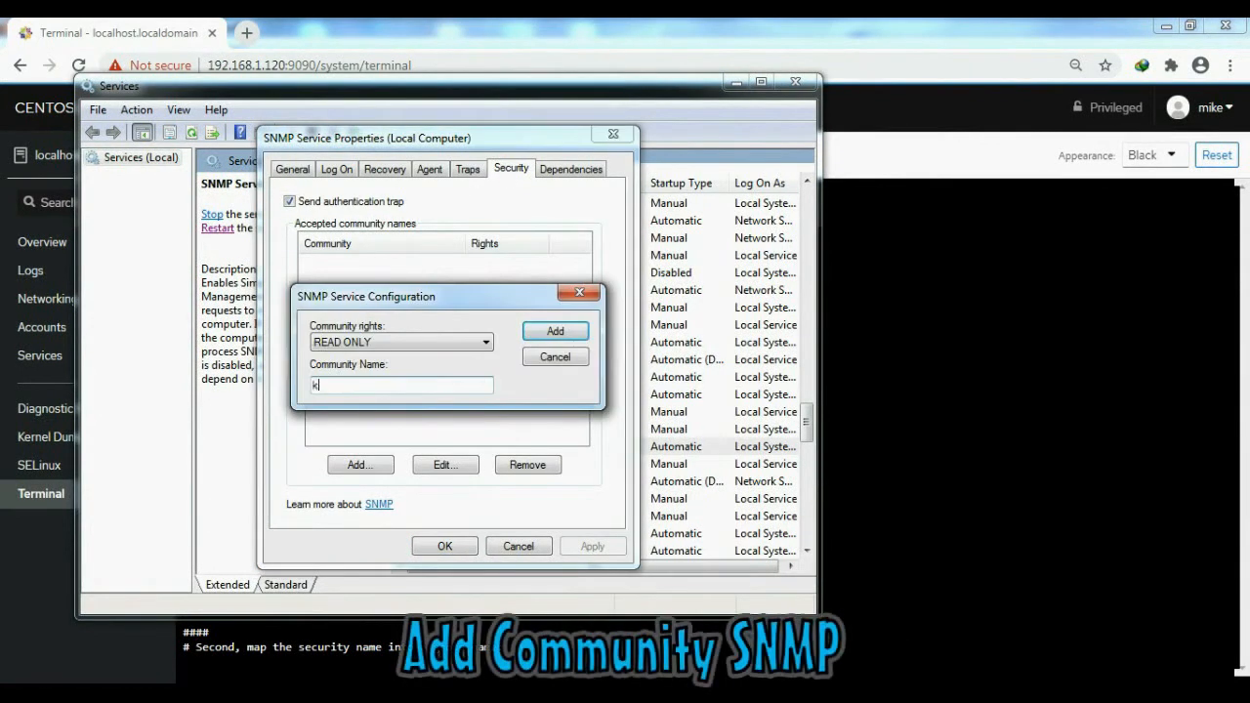
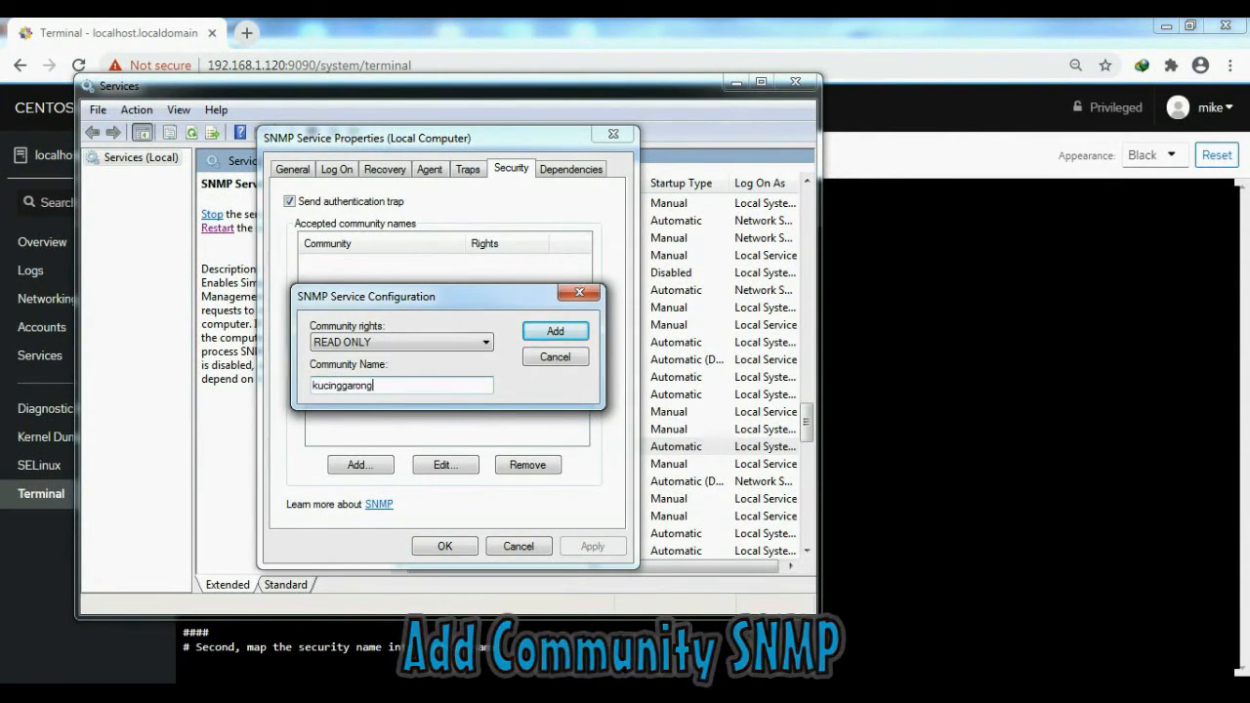
click(545, 332)
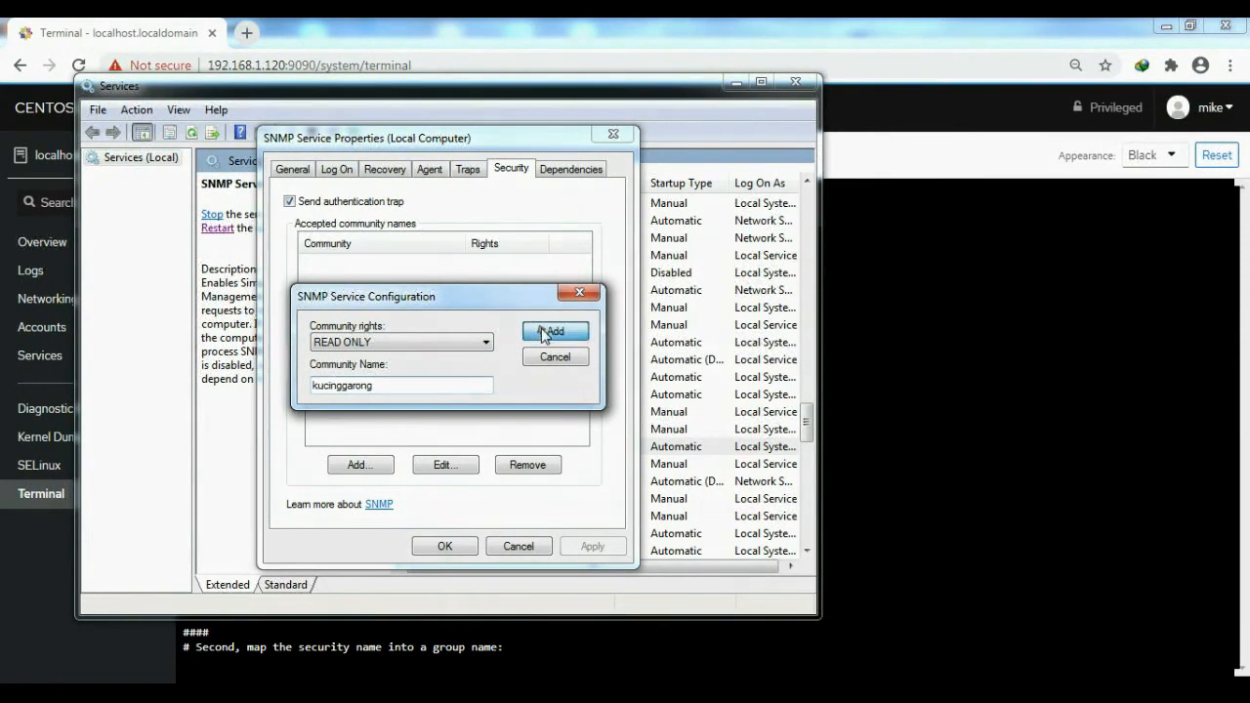
- Add 192.168.1.120 to the hosts from which the SNMP Service accepts packets
click(380, 466)
text(8.1.120)
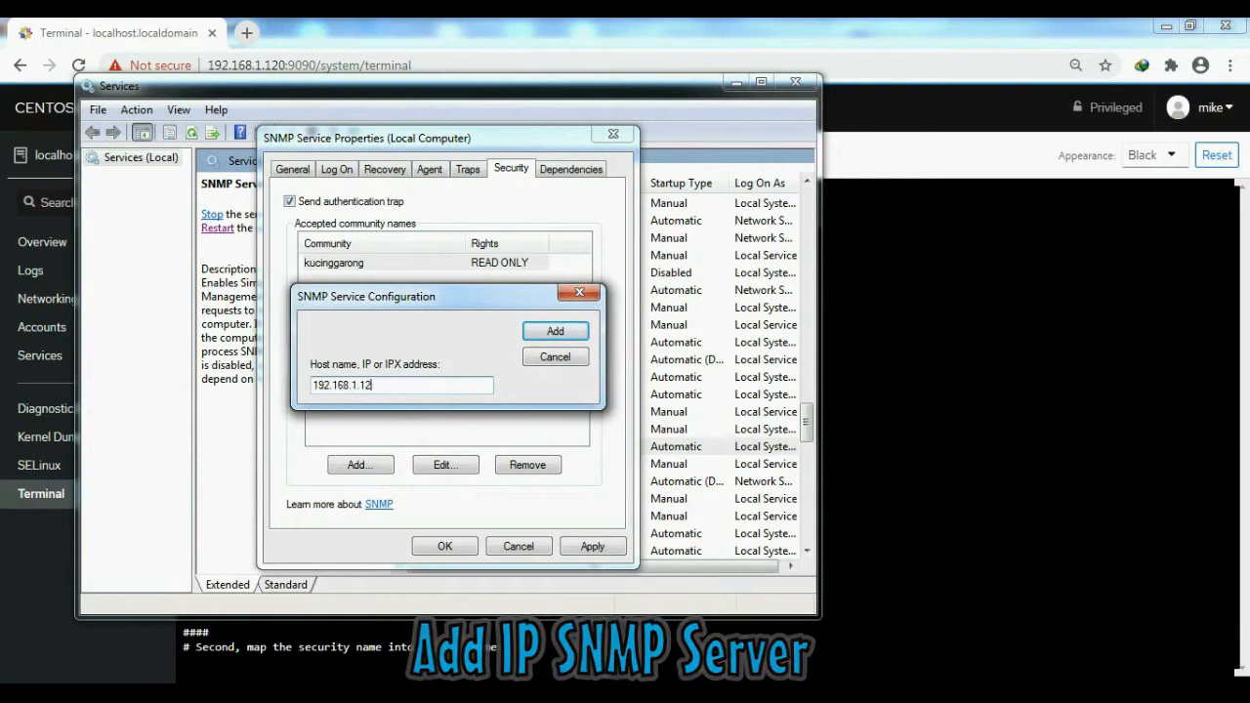
click(554, 332)
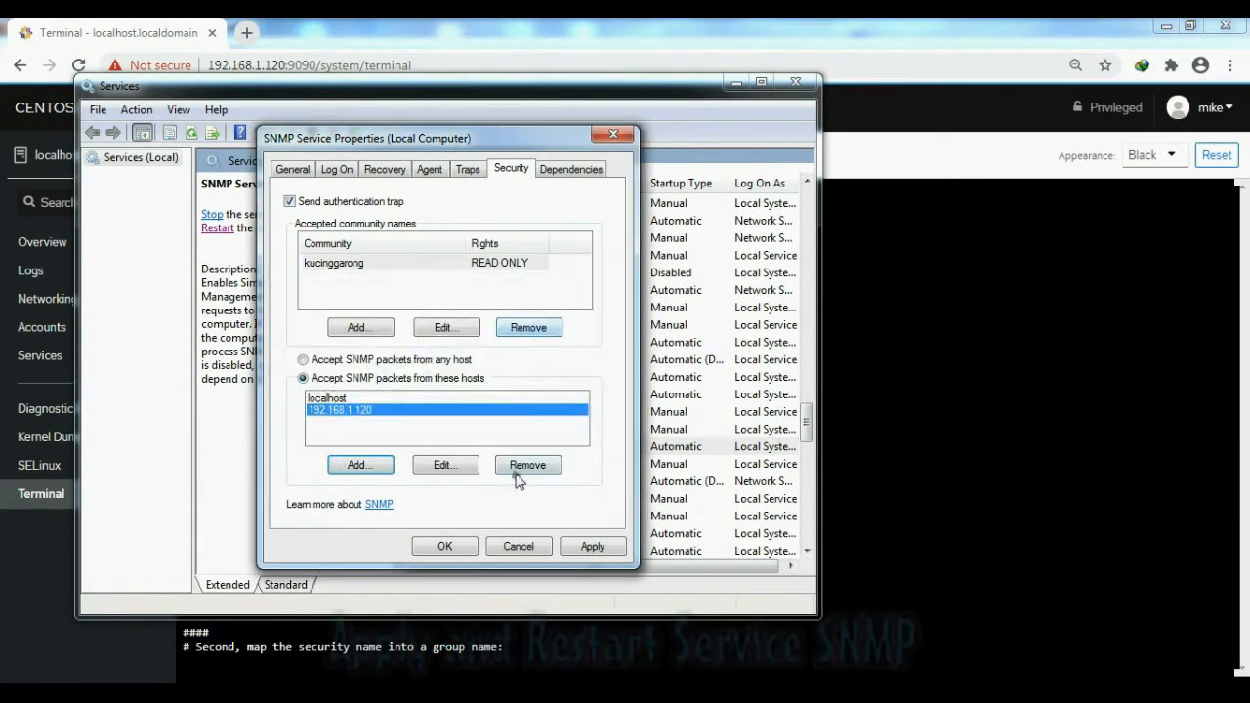
- Apply the SNMP Service properties, restart the service and minimize the Services window
click(593, 546)
click(445, 547)
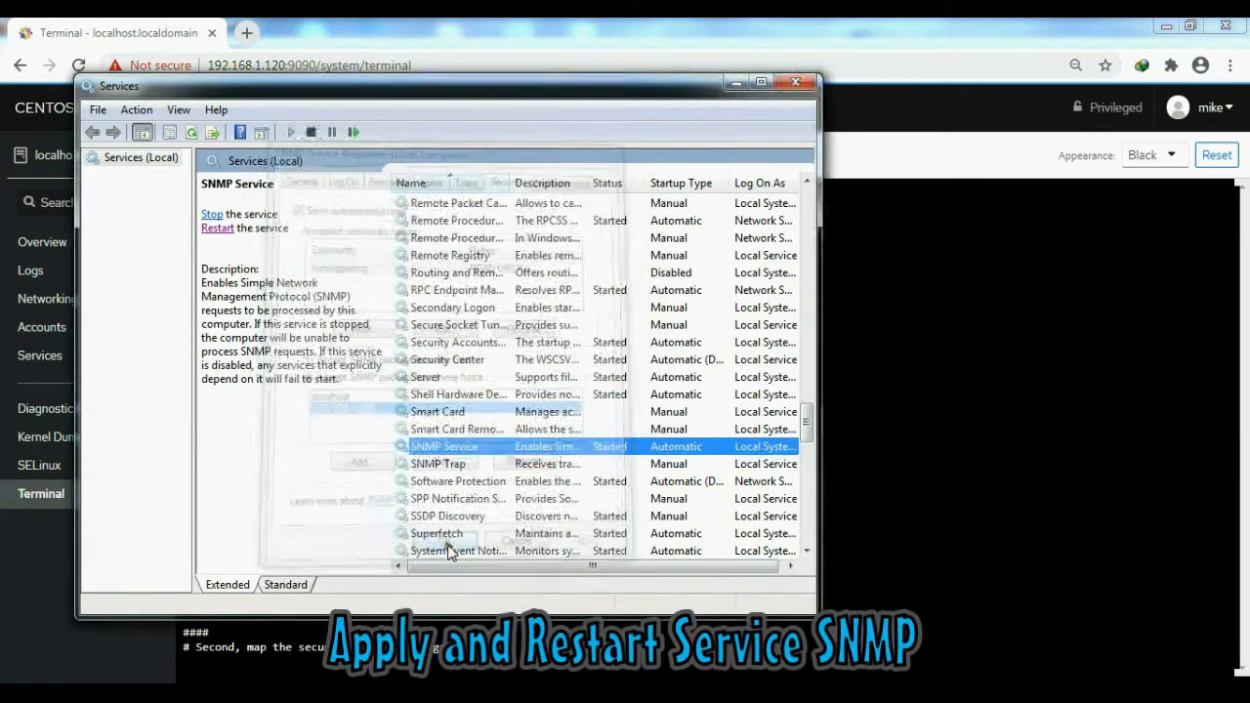
click(217, 228)
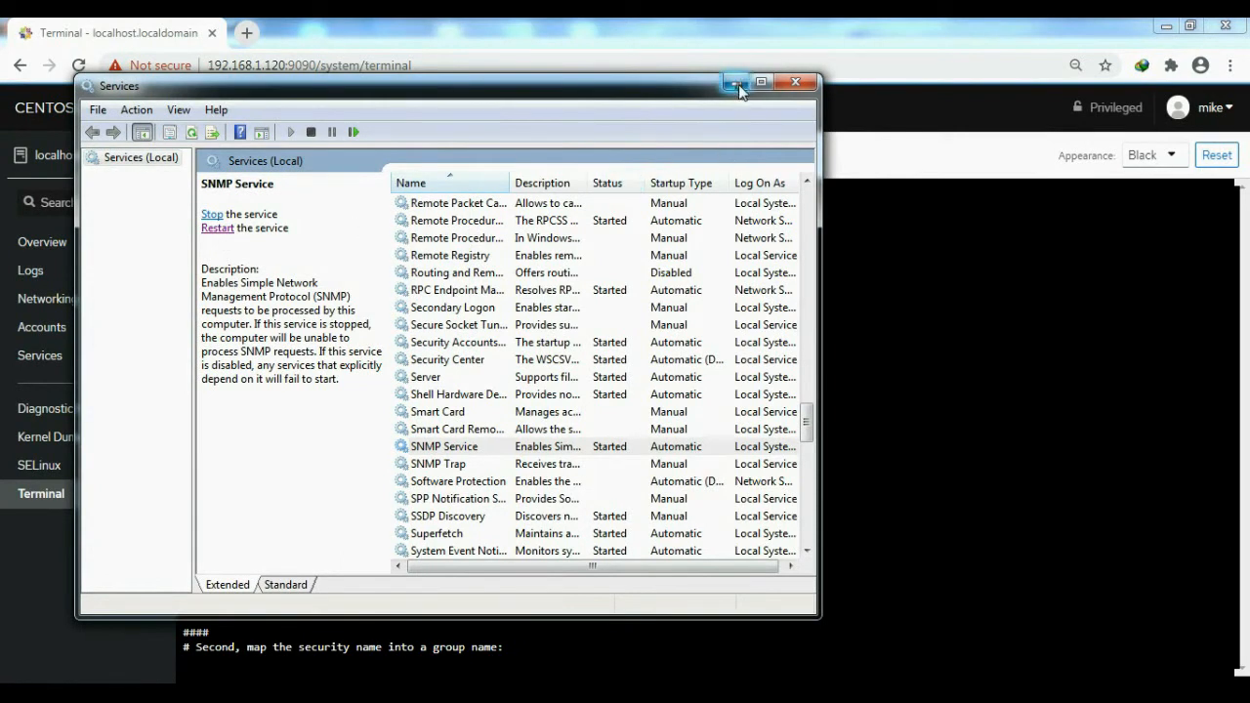
click(738, 86)
- Open the Snmp text file in Notepad and copy the sample snmpwalk command line near its end
key(super)
click(100, 346)
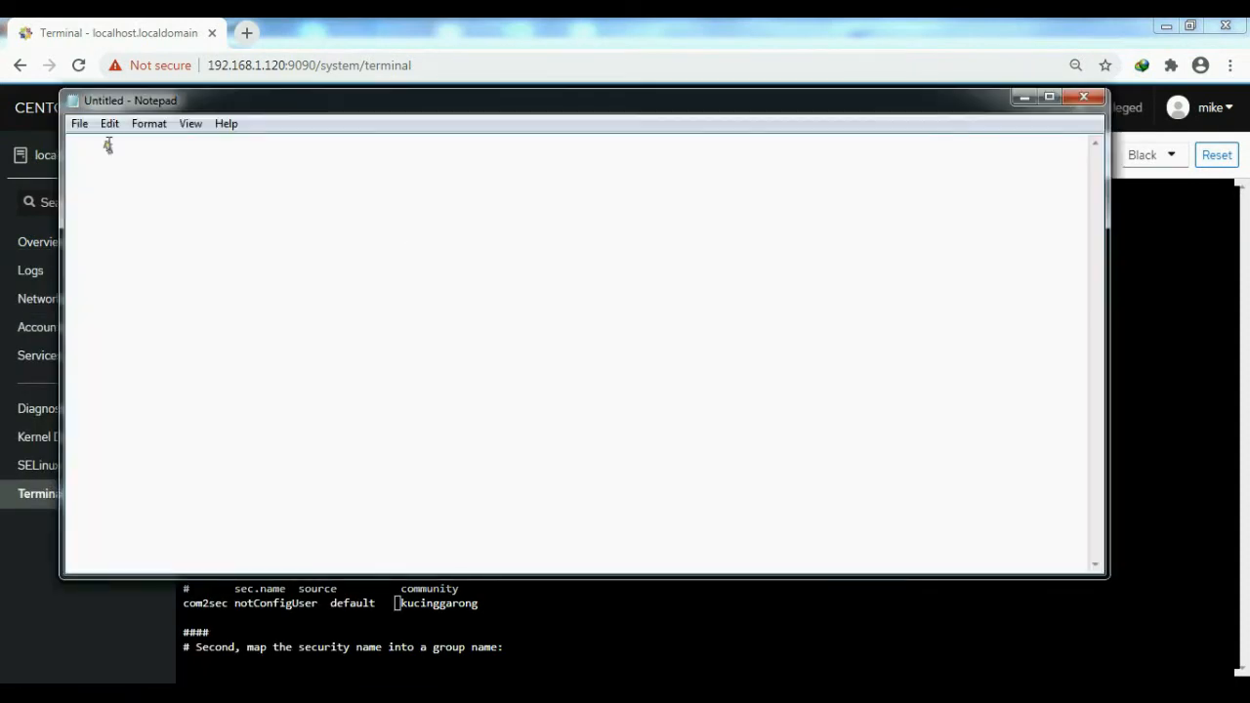
click(80, 125)
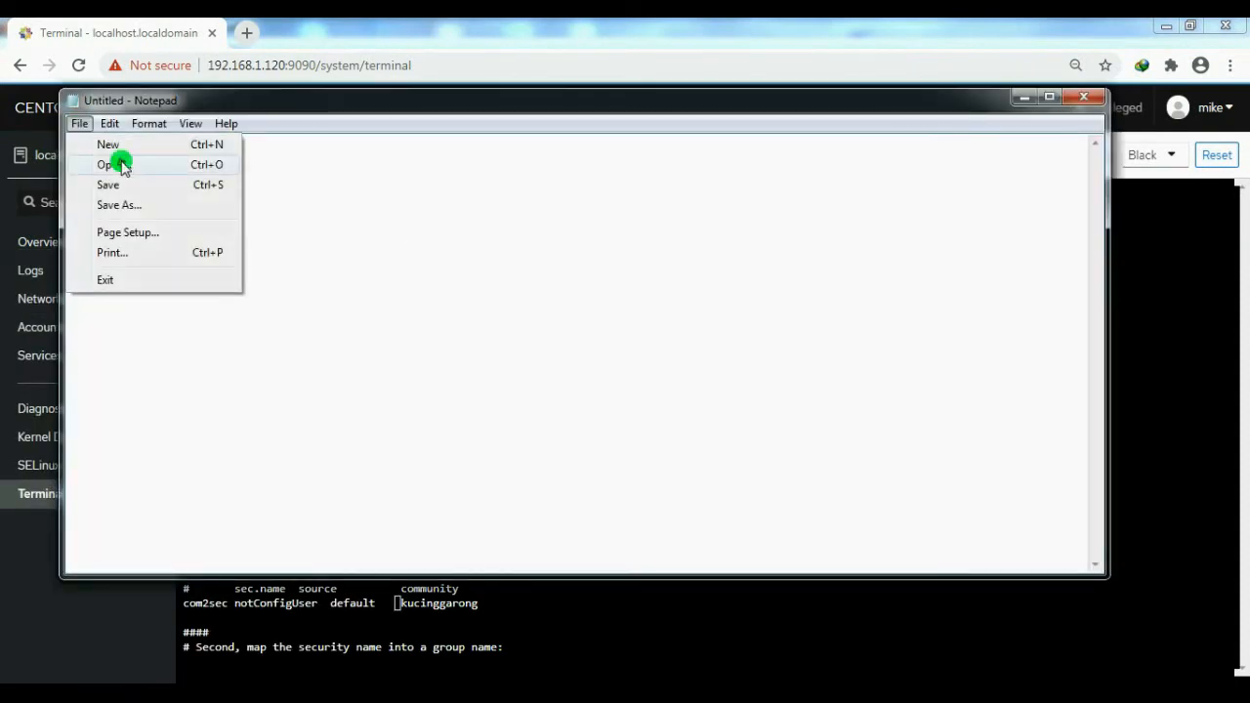
click(112, 165)
click(287, 318)
double_click(287, 319)
scroll(443, 311, down, 7)
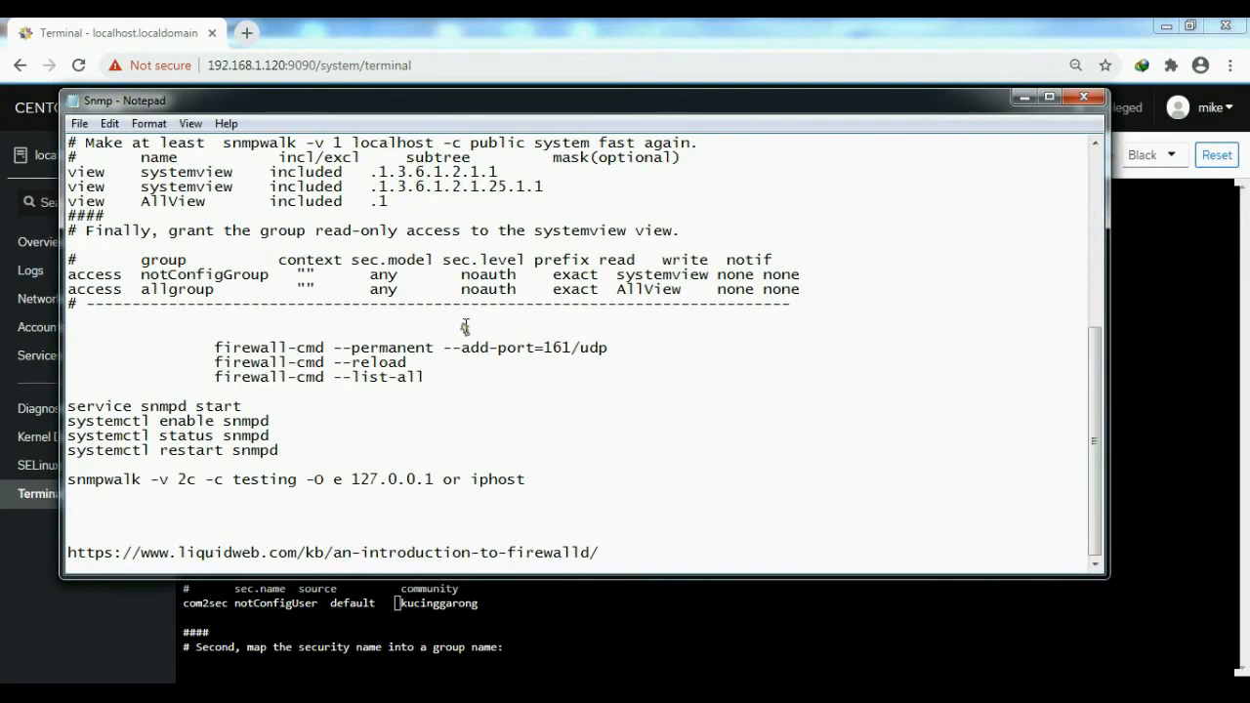
drag(69, 482, 532, 481)
key(ctrl+c)
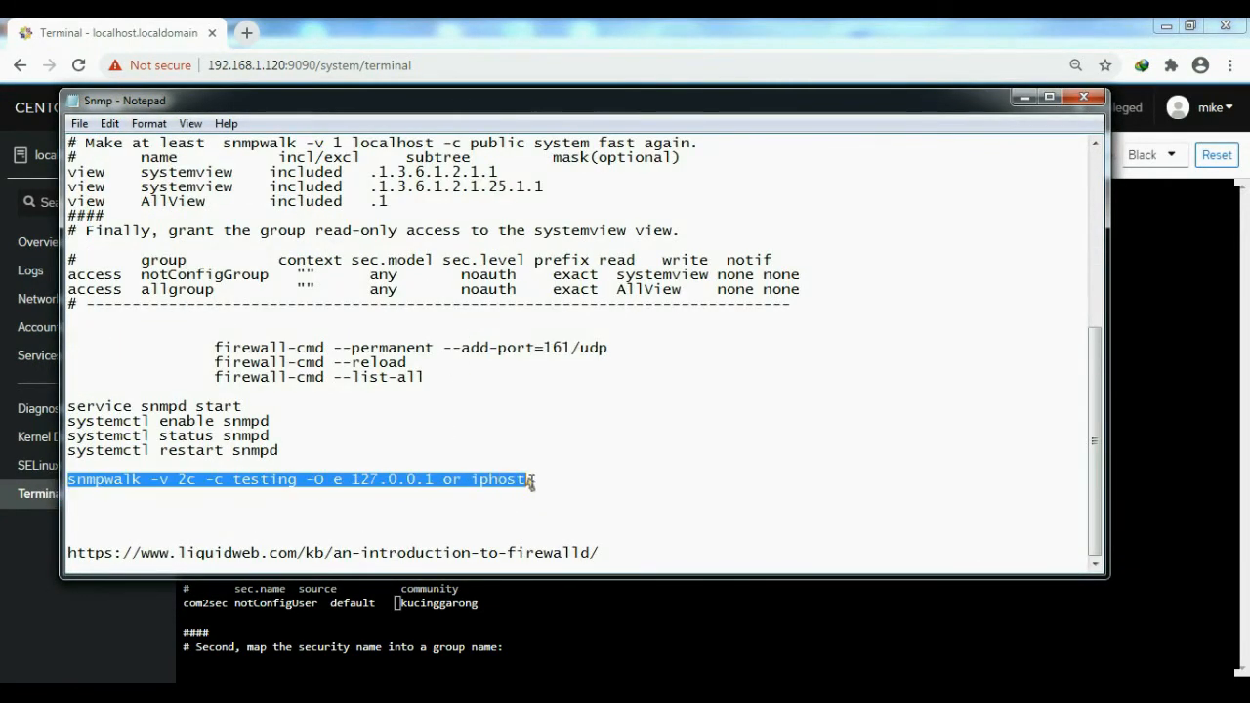
- Return to the CentOS terminal in the browser, then save snmpd.conf and quit vi with :wq
click(593, 641)
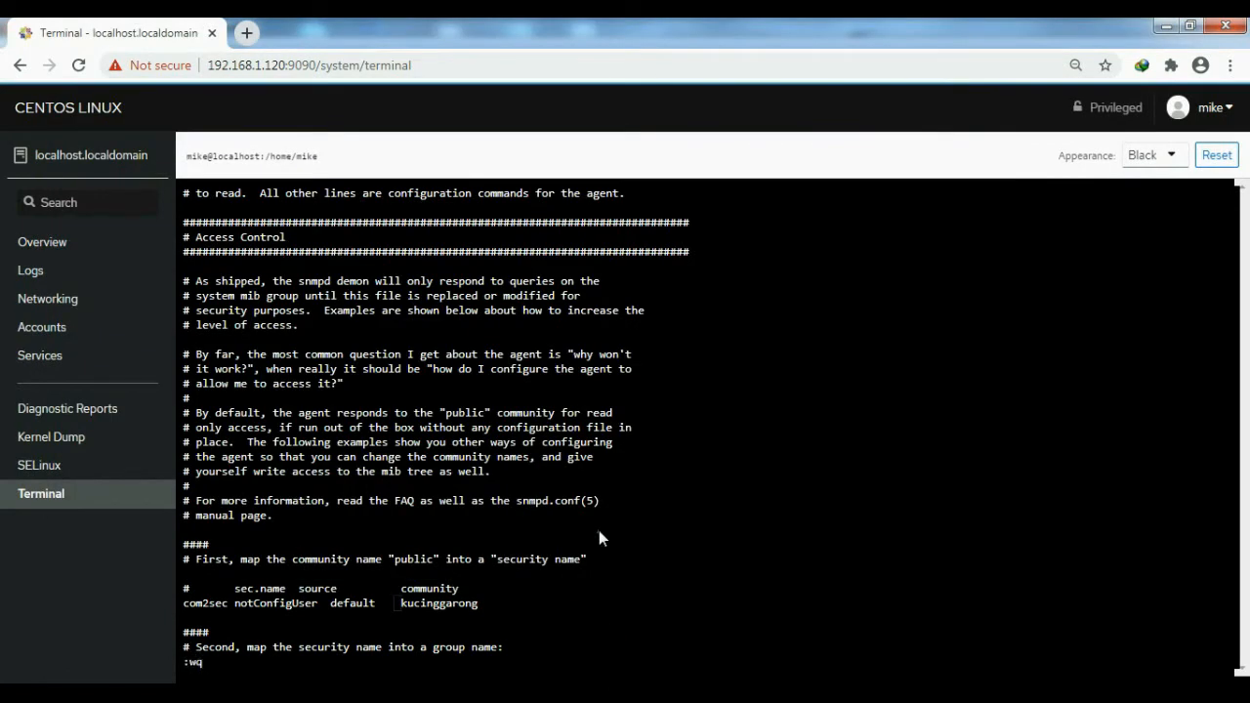
text(:wq)
key(Return)
key(Return)
key(Return)
key(Return)
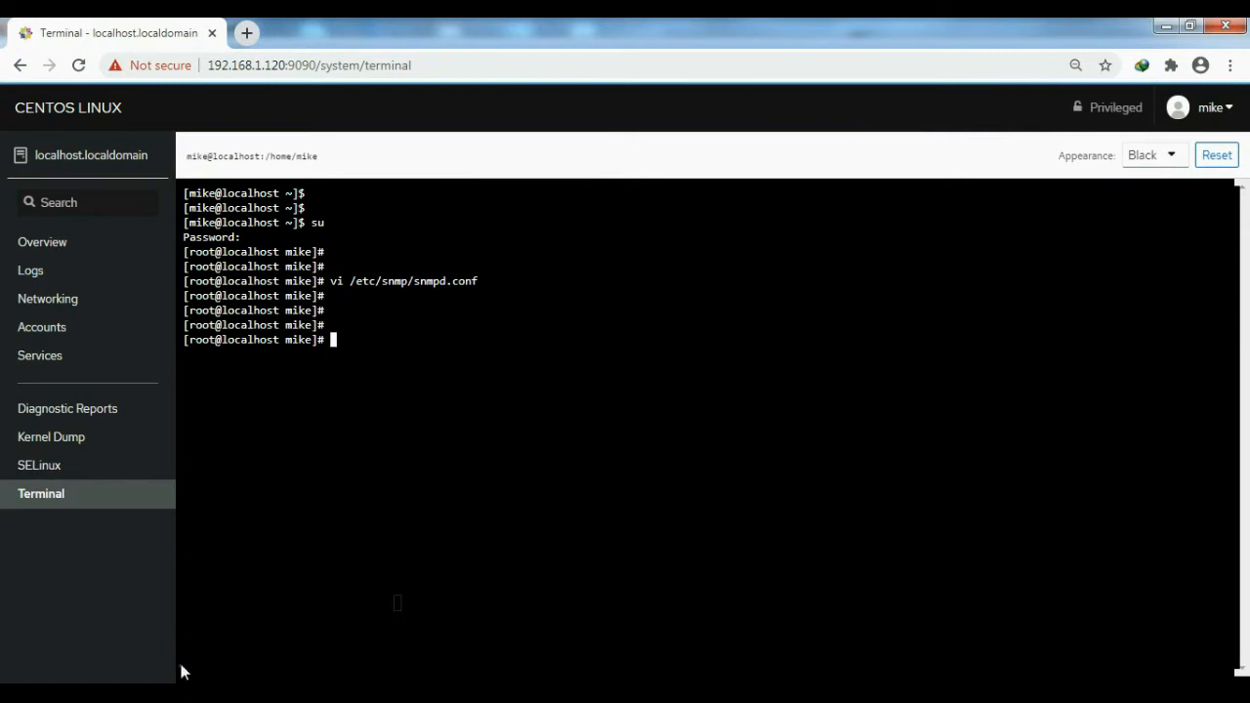
- Run ipconfig in the Windows Command Prompt, find the Wi-Fi adapter's IPv4 address and minimize the window
click(152, 691)
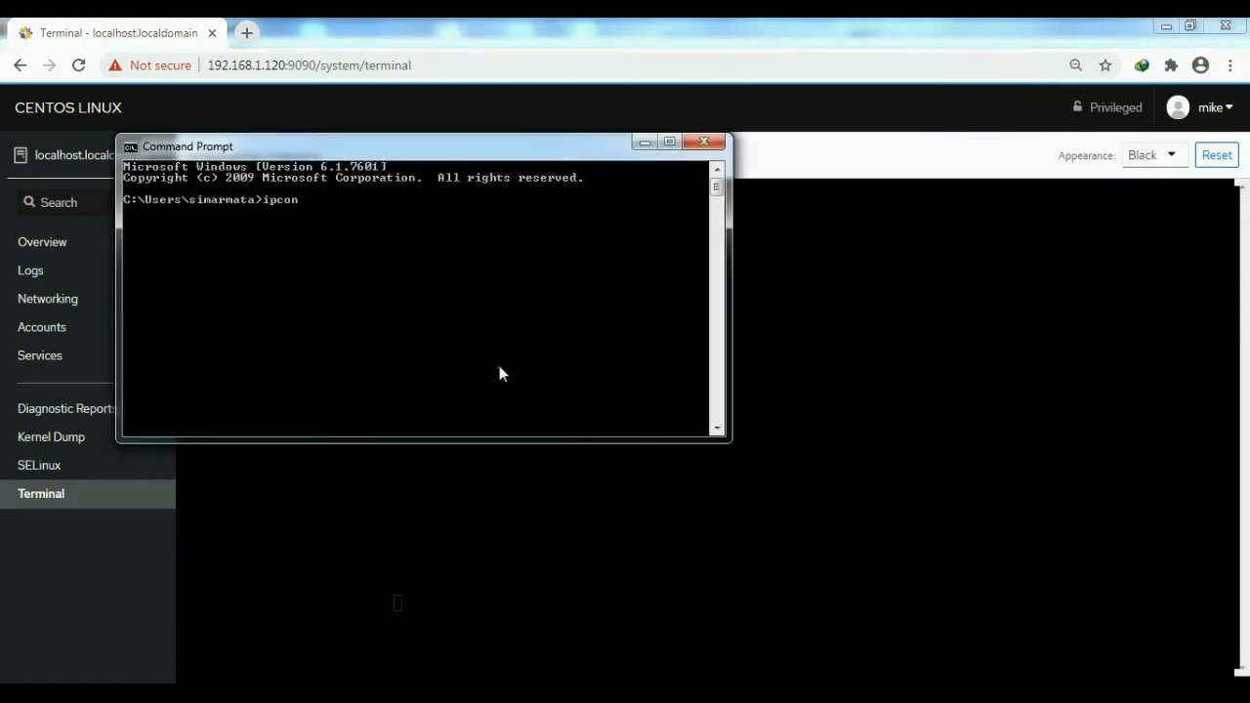
key(Return)
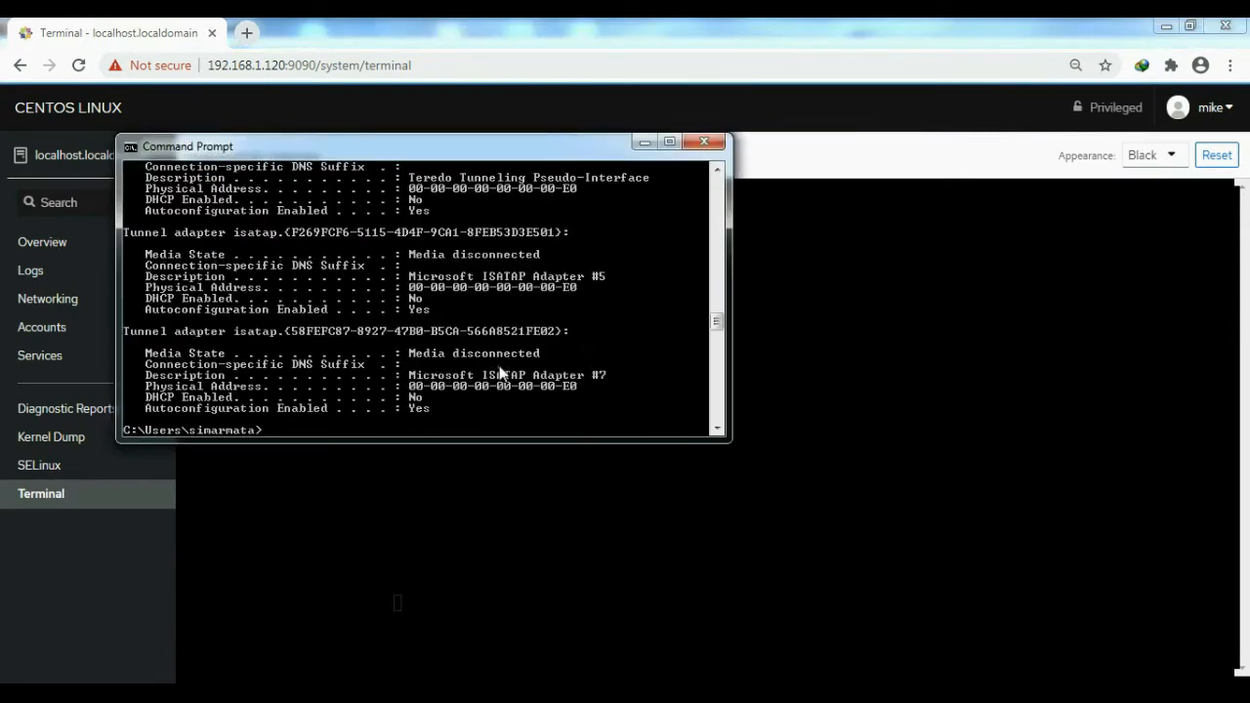
drag(718, 316, 716, 222)
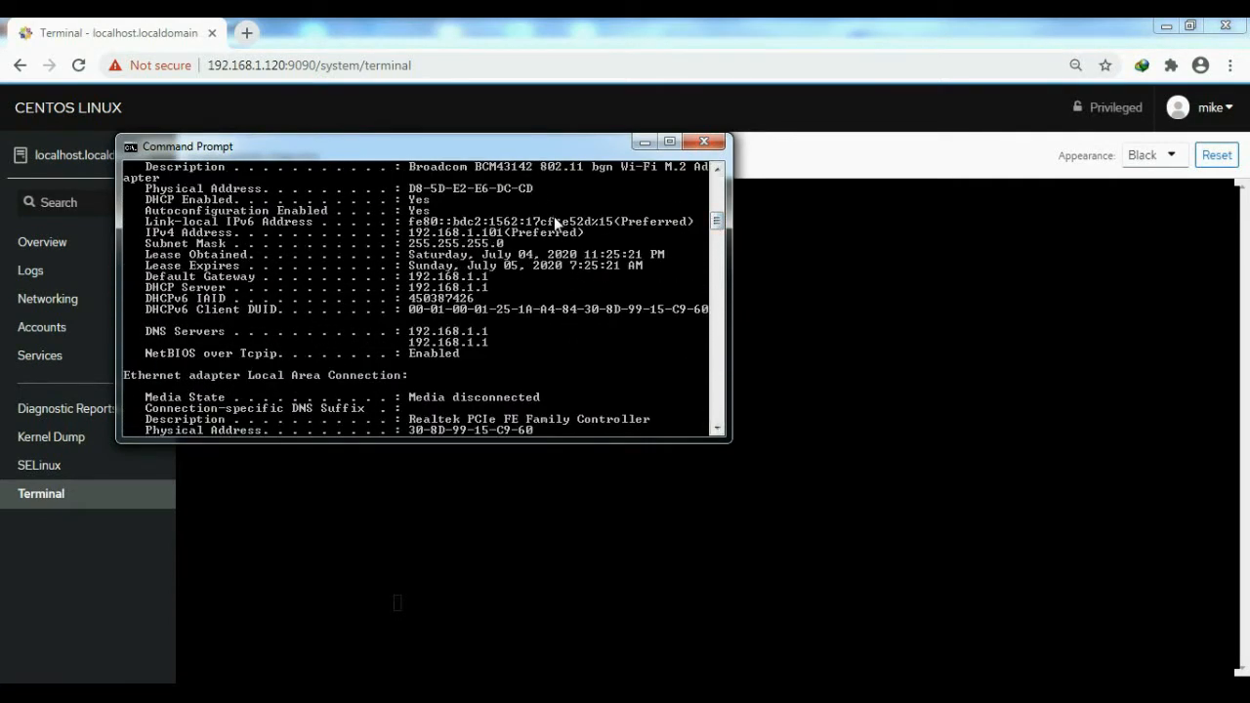
click(645, 142)
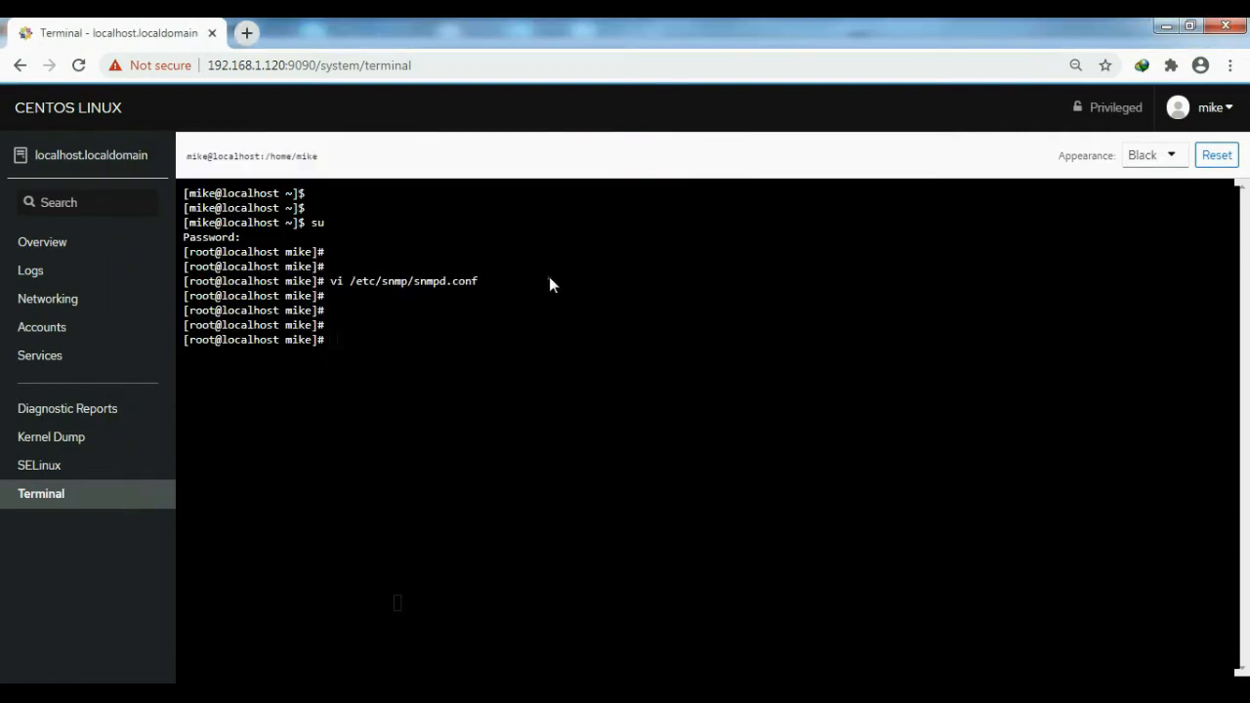
key(ctrl+v)
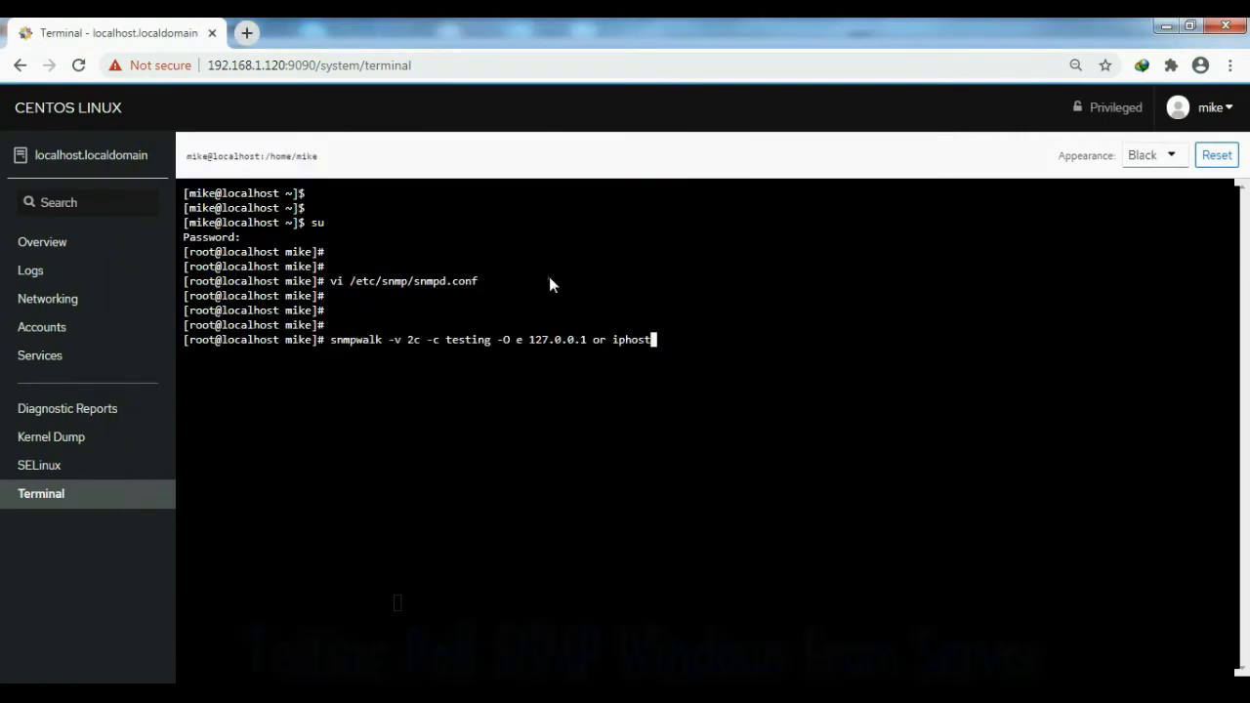
key(BackSpace)
key(BackSpace)
key(BackSpace)
key(BackSpace)
key(BackSpace)
key(BackSpace)
key(BackSpace)
key(BackSpace)
key(BackSpace)
key(BackSpace)
key(BackSpace)
key(BackSpace)
key(BackSpace)
key(BackSpace)
key(BackSpace)
key(BackSpace)
key(BackSpace)
key(BackSpace)
text(92.168.1.101)
key(Left)
key(Left)
key(Left)
key(Left)
key(Left)
key(Left)
key(Left)
key(Left)
key(Left)
key(Left)
key(Left)
key(Left)
key(Left)
key(Left)
key(Left)
key(Left)
key(Left)
key(Left)
key(Left)
key(Left)
key(BackSpace)
key(BackSpace)
key(BackSpace)
key(BackSpace)
key(BackSpace)
key(BackSpace)
key(Return)
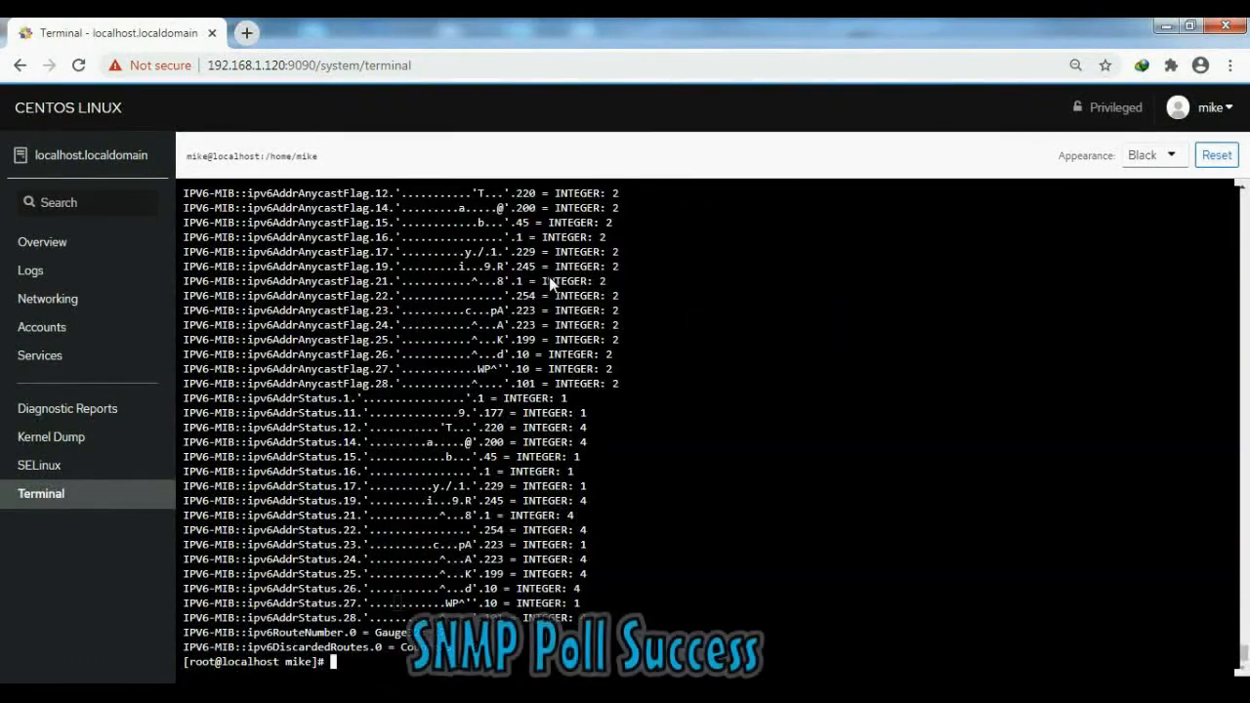
key(Return)
key(Return)
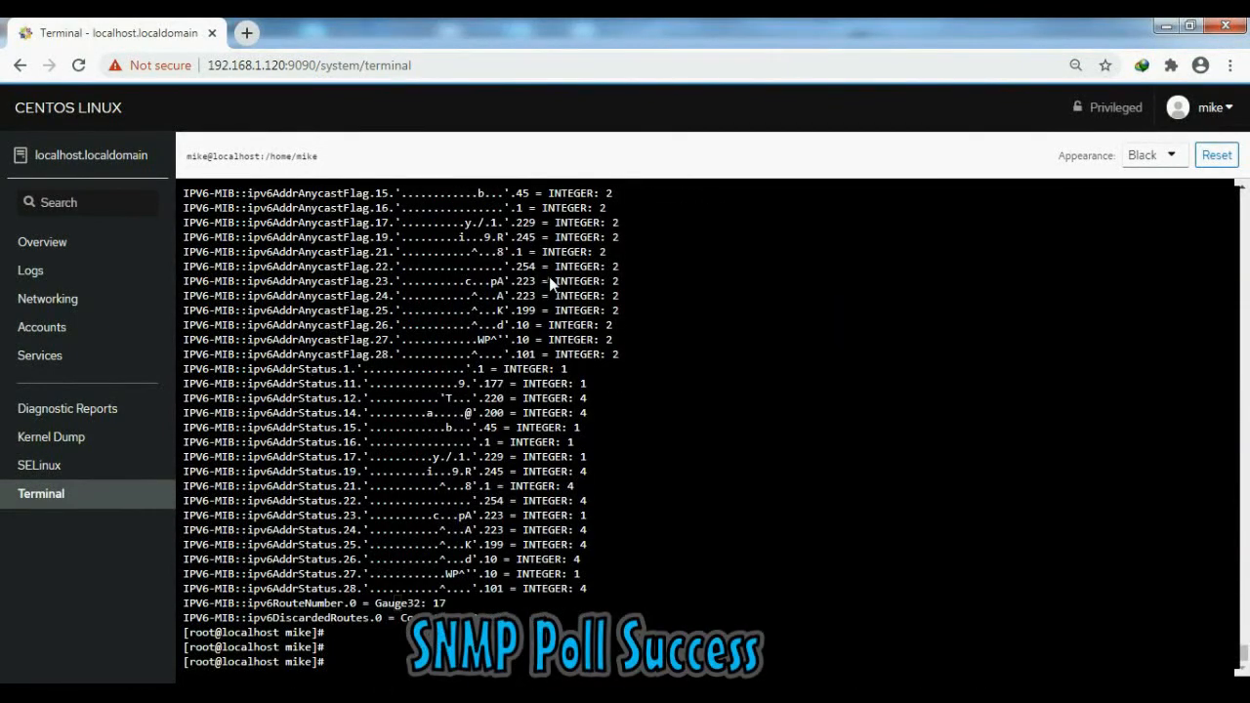
- Open the LibreNMS login page at 192.168.1.120 in a new browser tab
click(247, 34)
text(192.1)
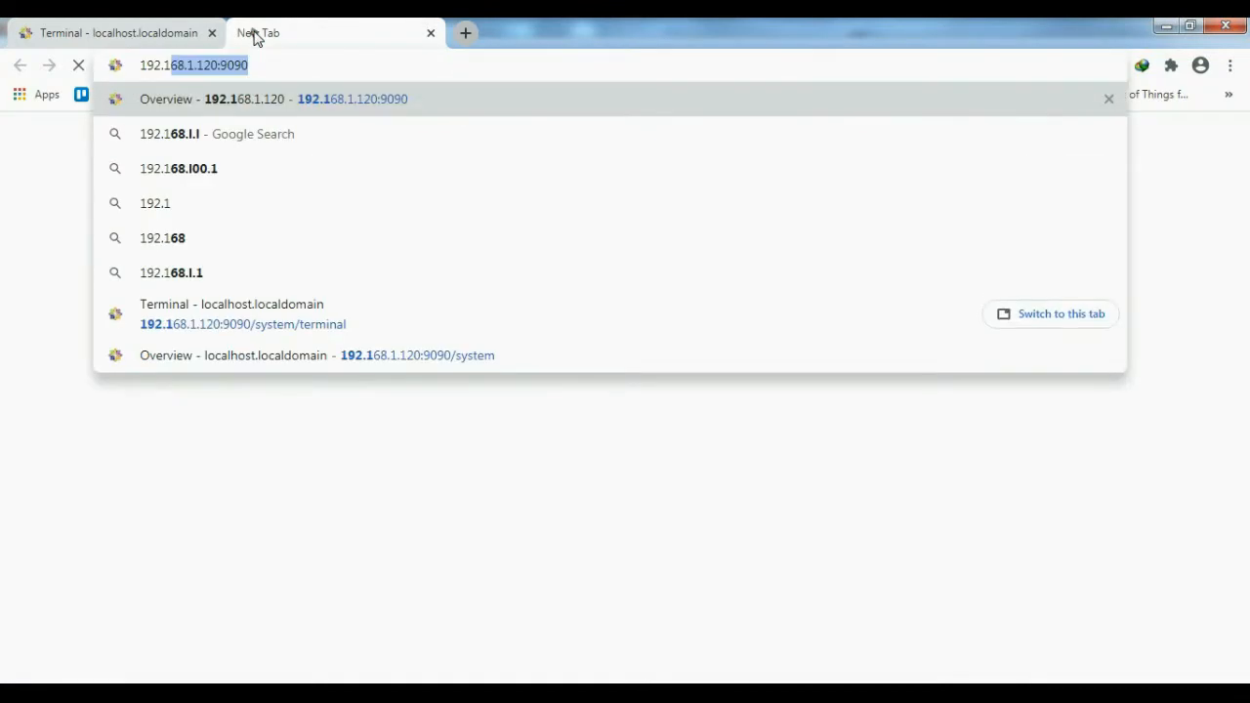
key(BackSpace)
text(68.1.)
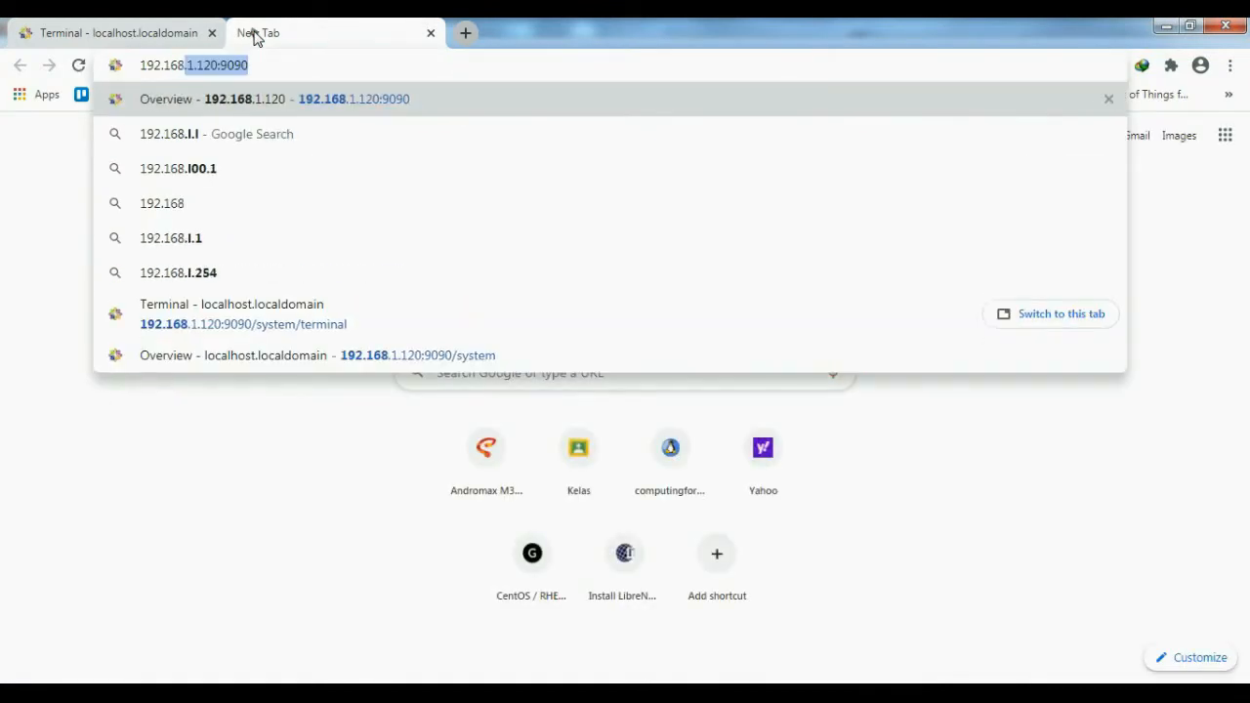
text(12)
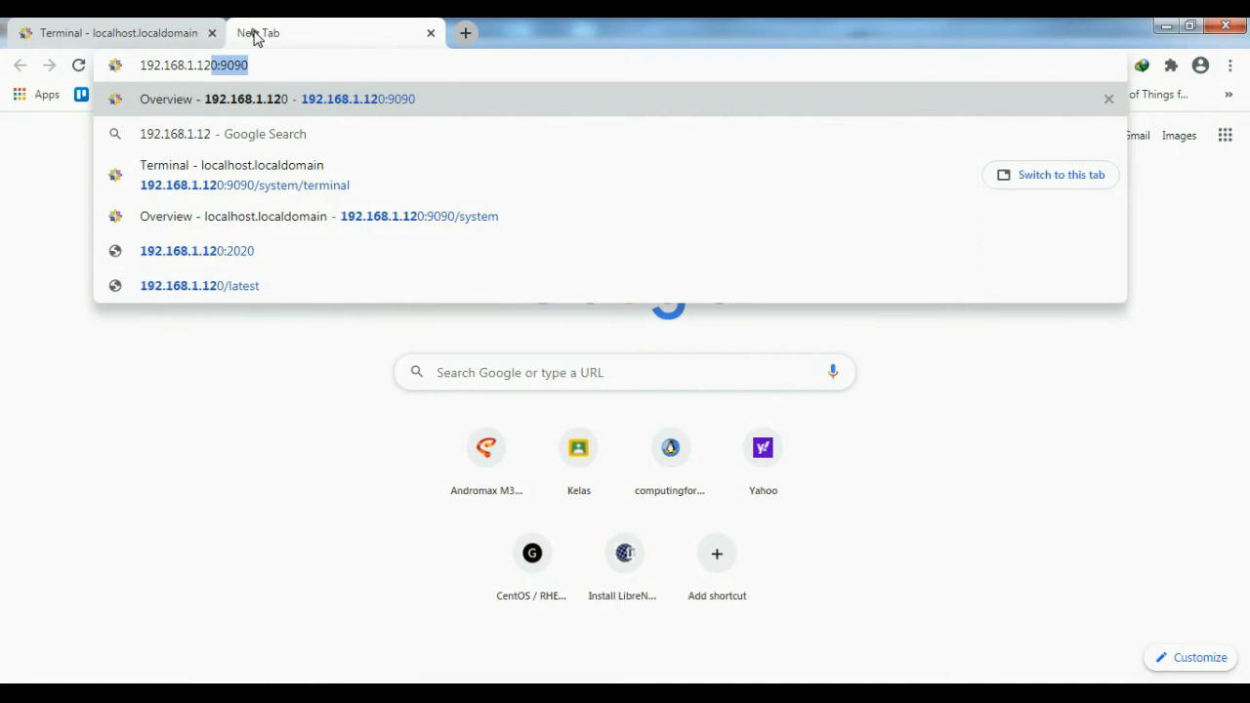
key(End)
key(BackSpace)
key(BackSpace)
key(BackSpace)
key(BackSpace)
key(BackSpace)
key(Return)
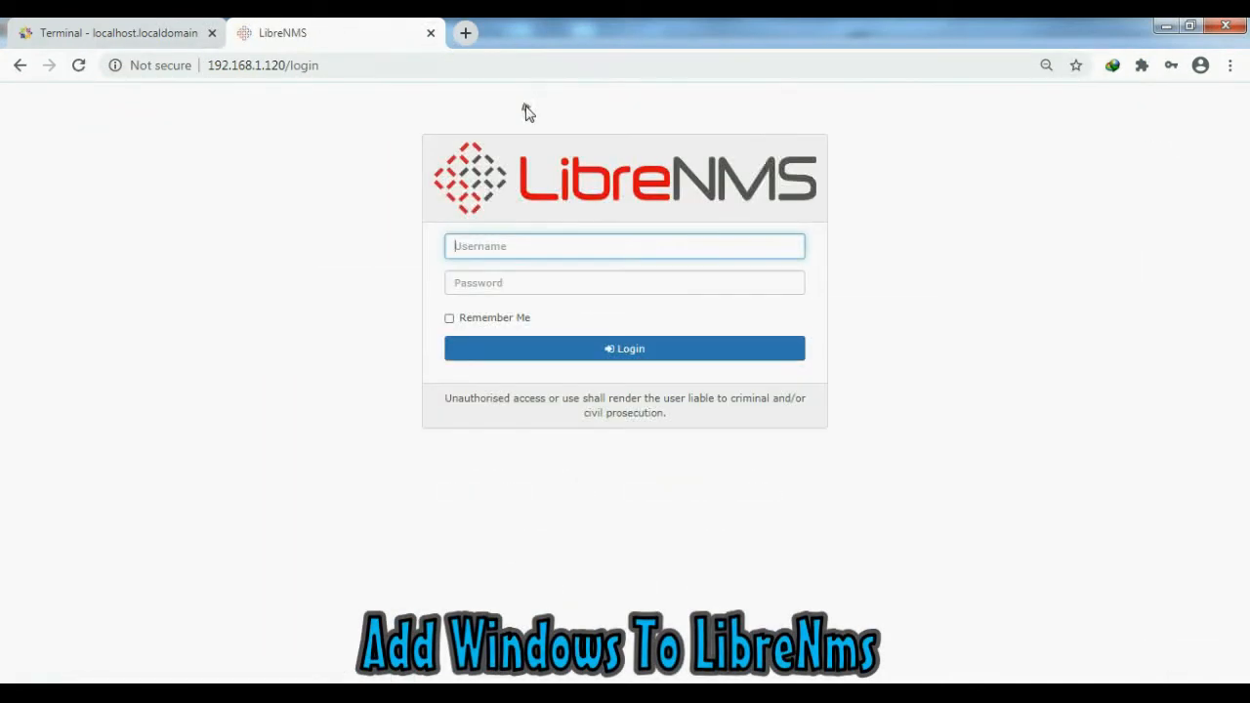
- Log in to LibreNMS with the account's username and password
text(mike)
key(Tab)
text(**)
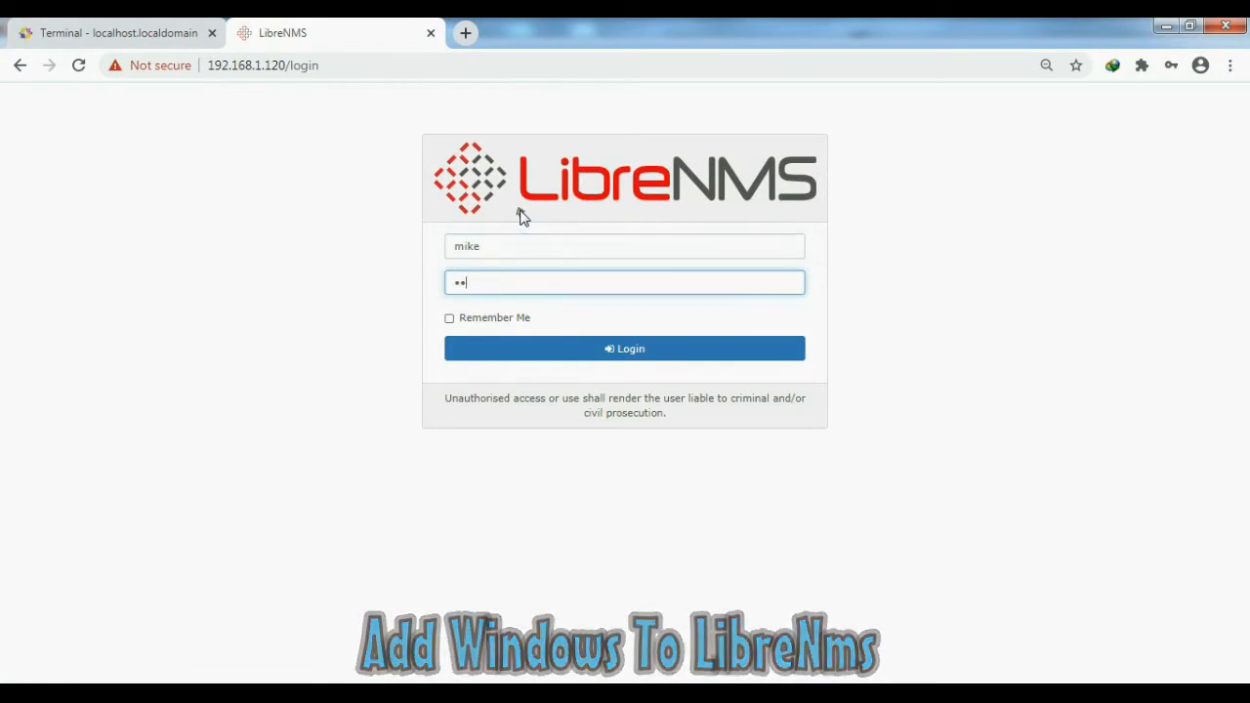
key(BackSpace)
key(BackSpace)
text(****)
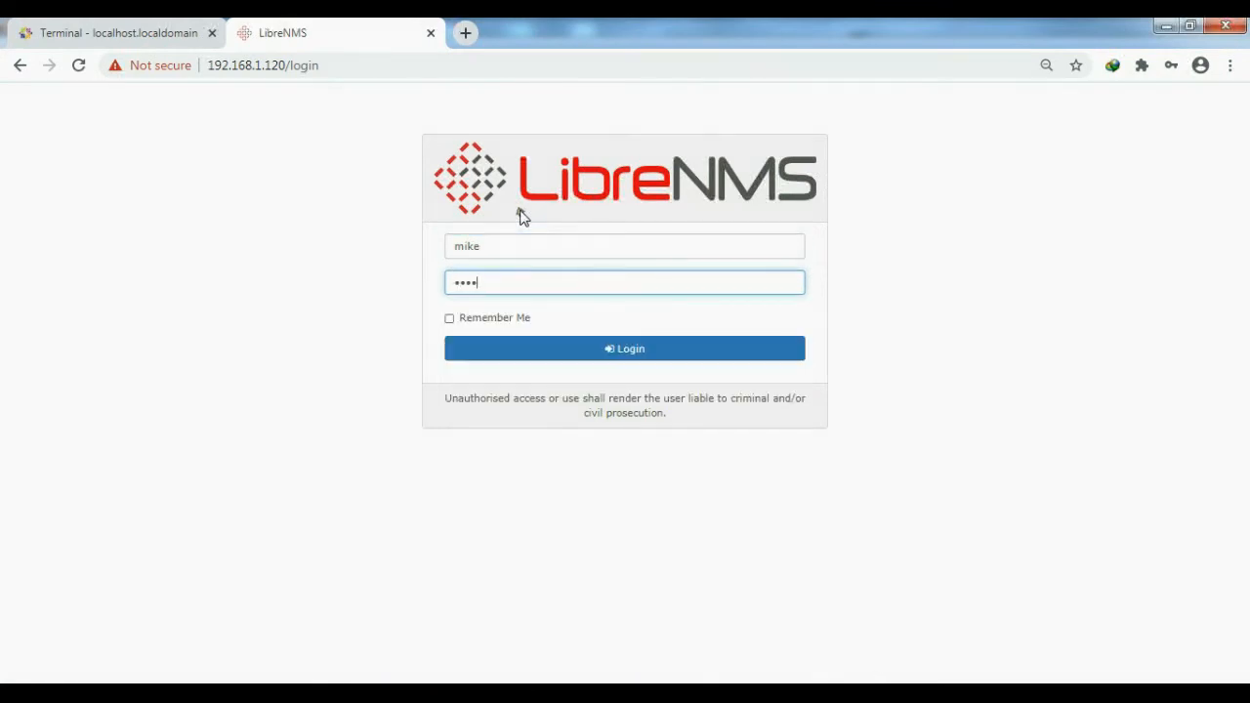
text(***)
key(Return)
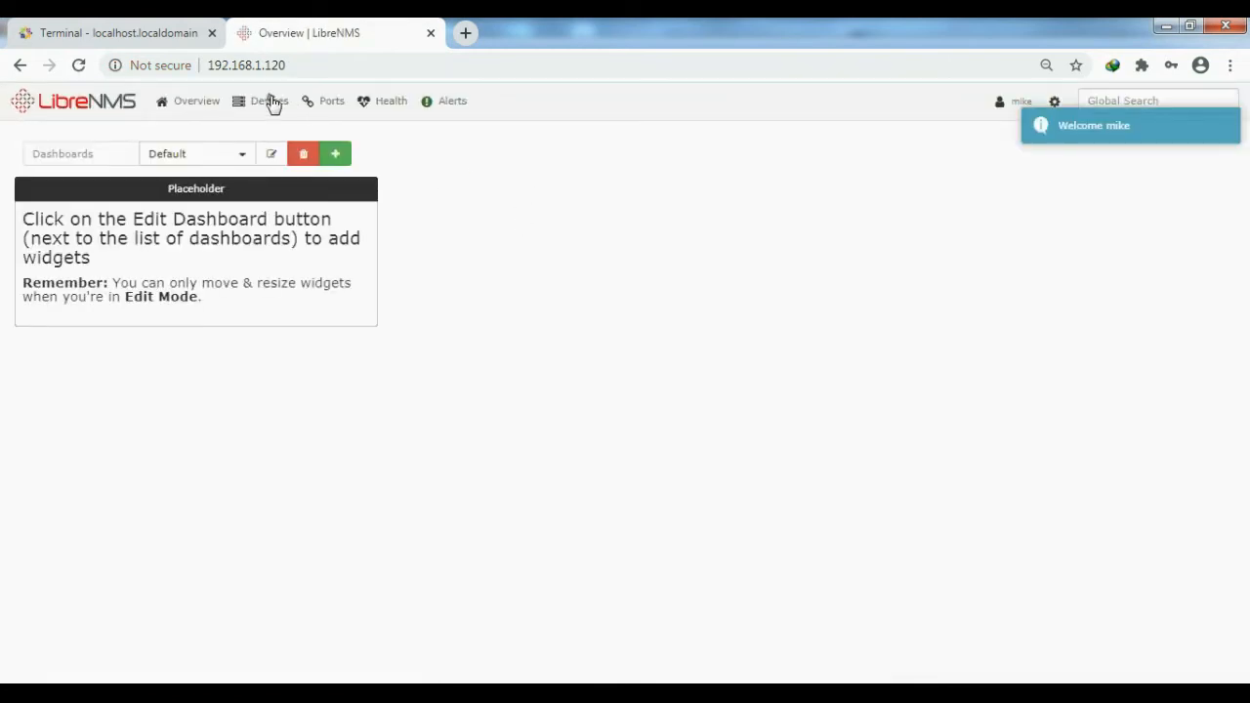
mouse_move(274, 105)
click(279, 248)
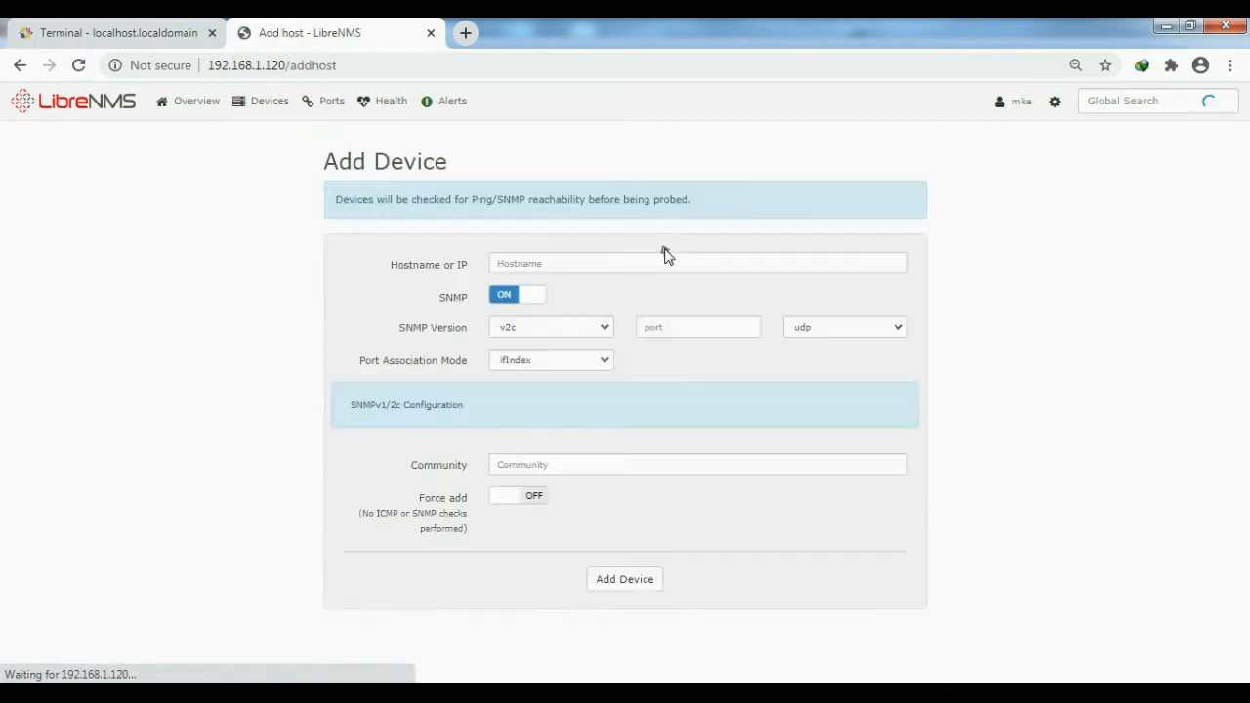
click(566, 266)
text(192)
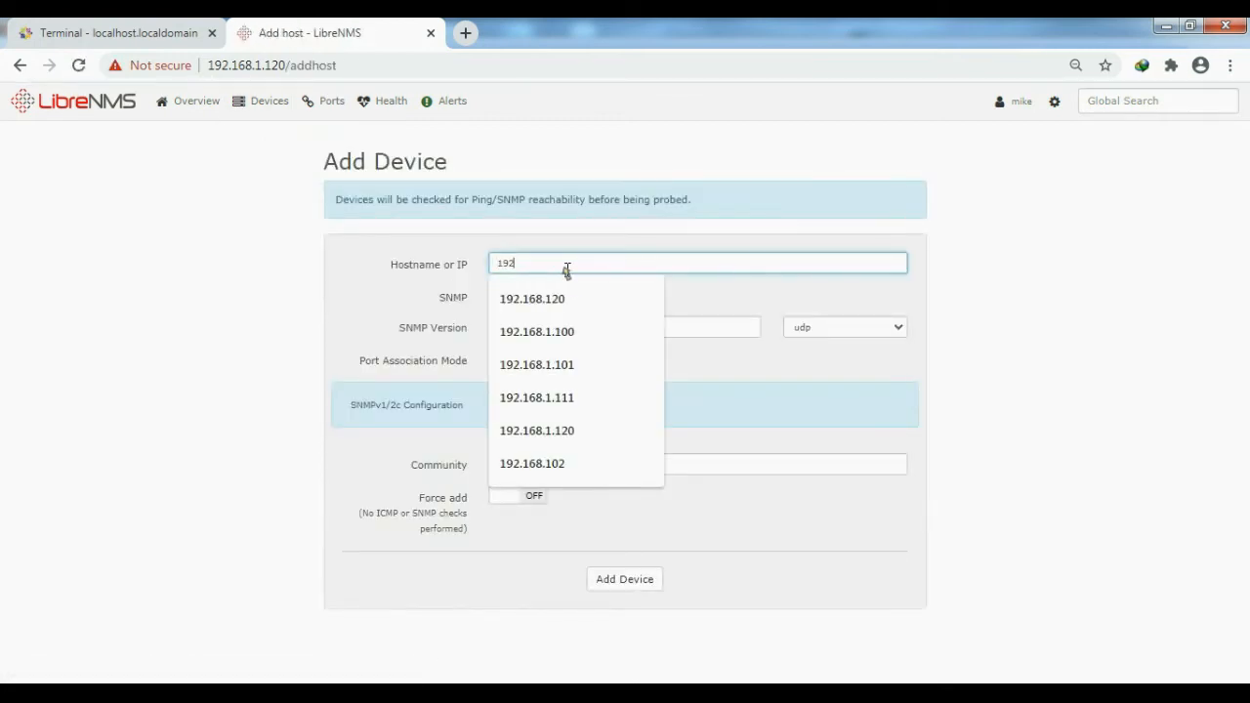
click(554, 377)
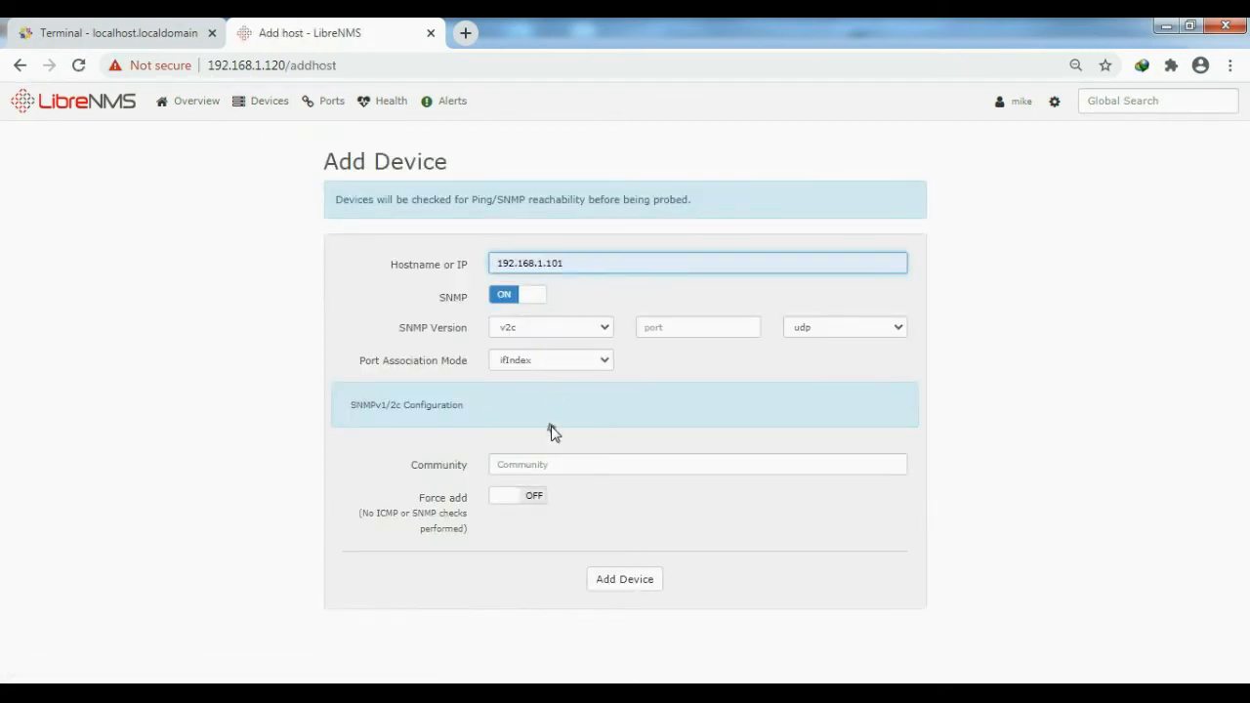
click(549, 465)
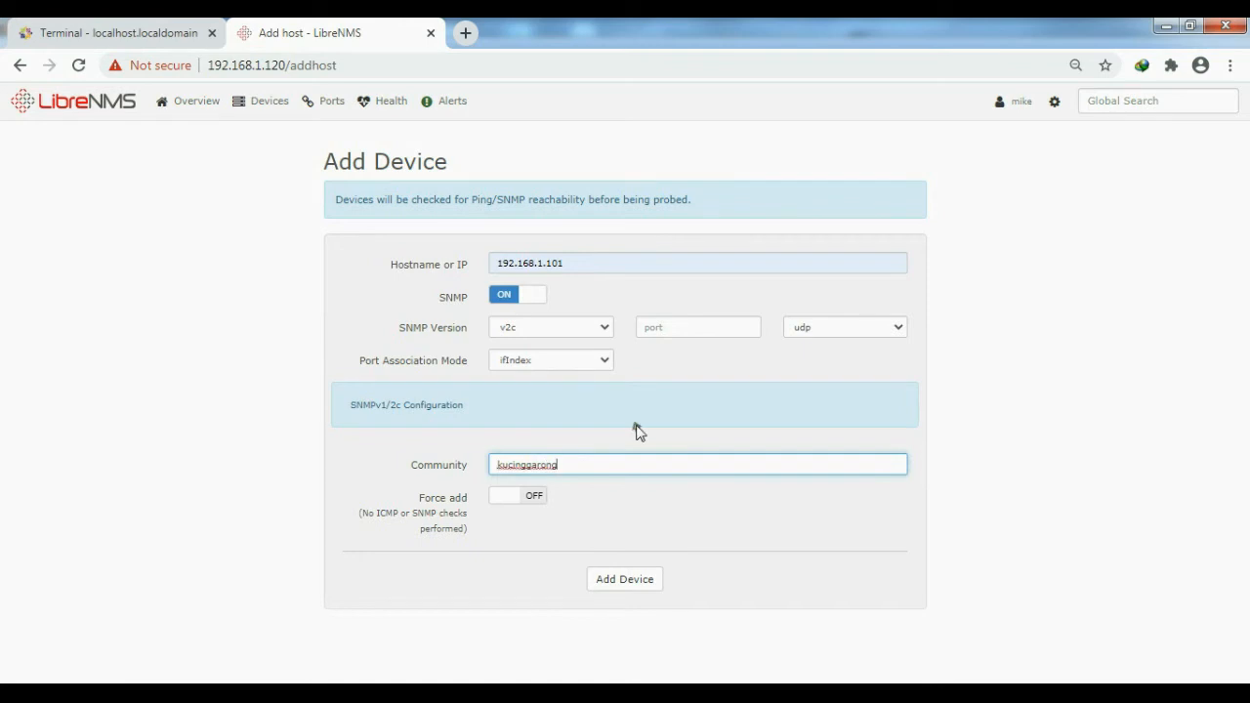
key(ctrl+plus)
scroll(703, 433, down, 2)
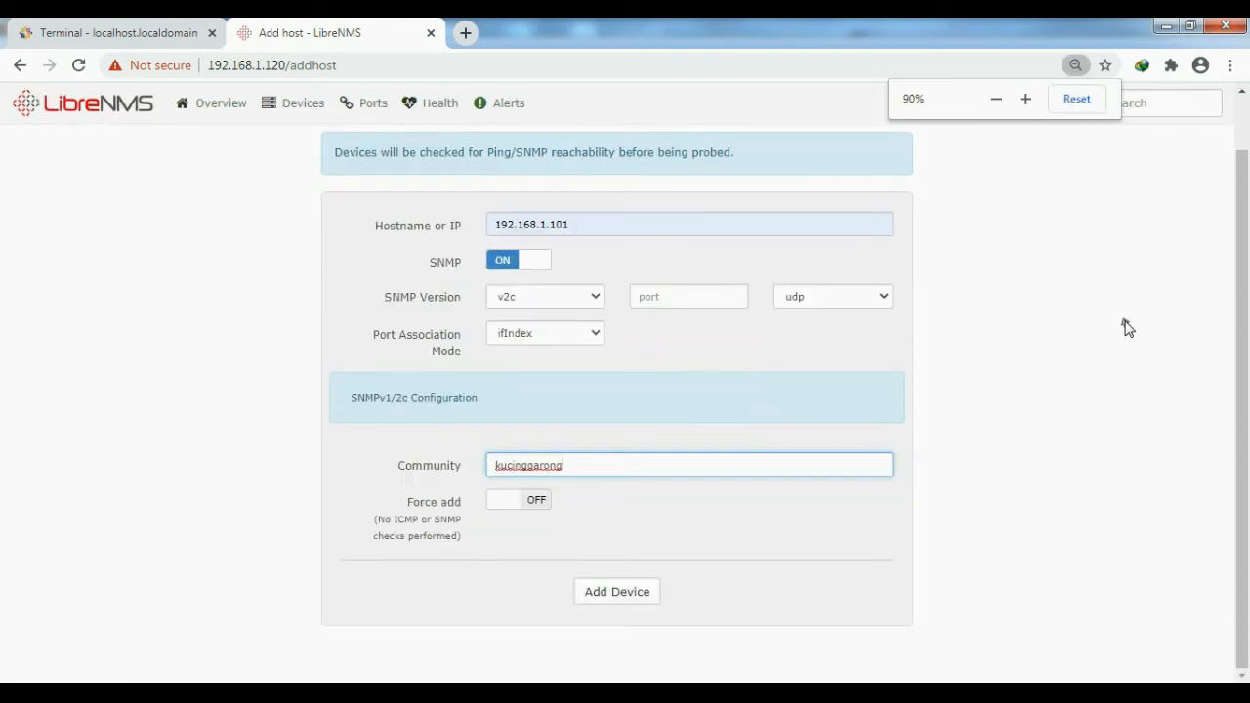
click(1126, 327)
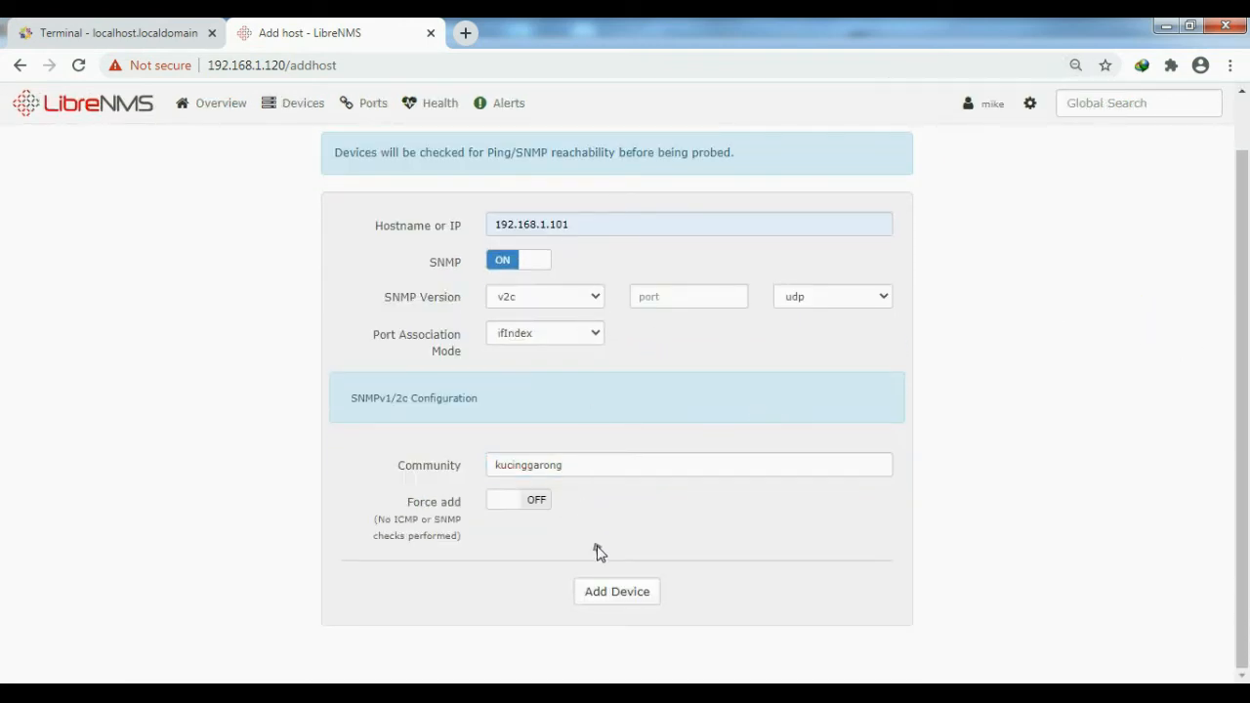
click(616, 591)
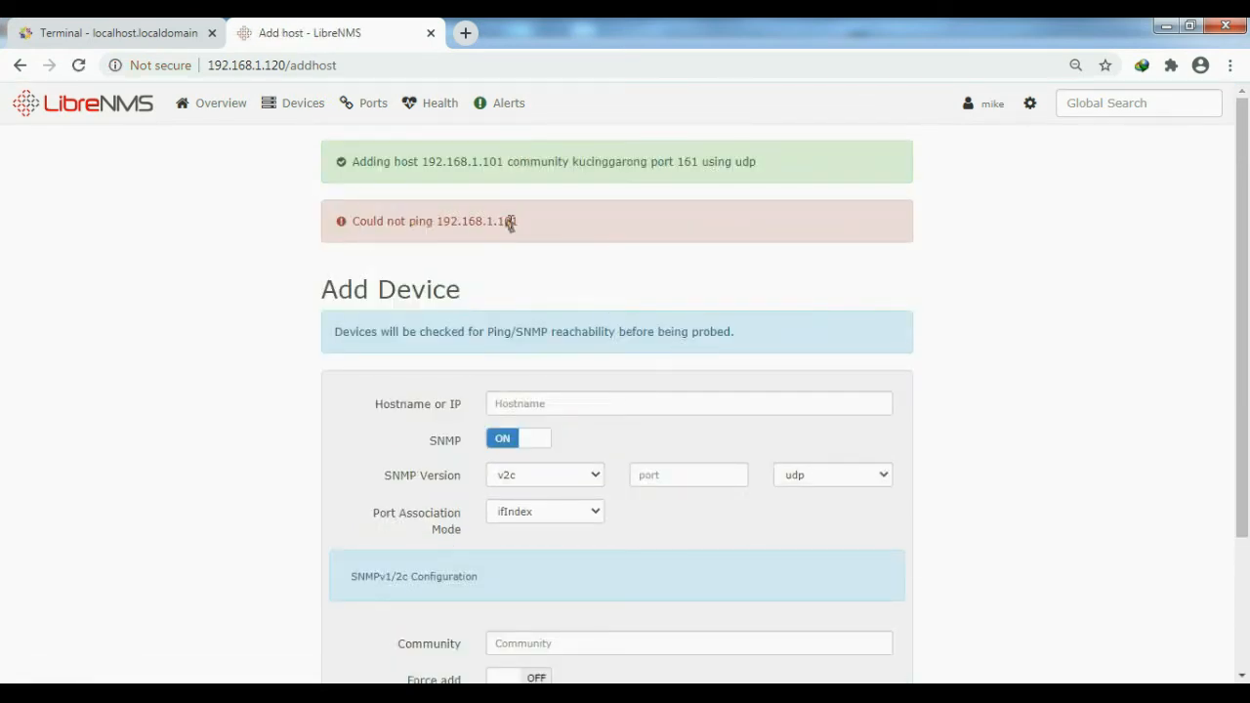
- Ping 192.168.1.101 from the CentOS terminal to test whether the Windows machine is reachable
click(163, 34)
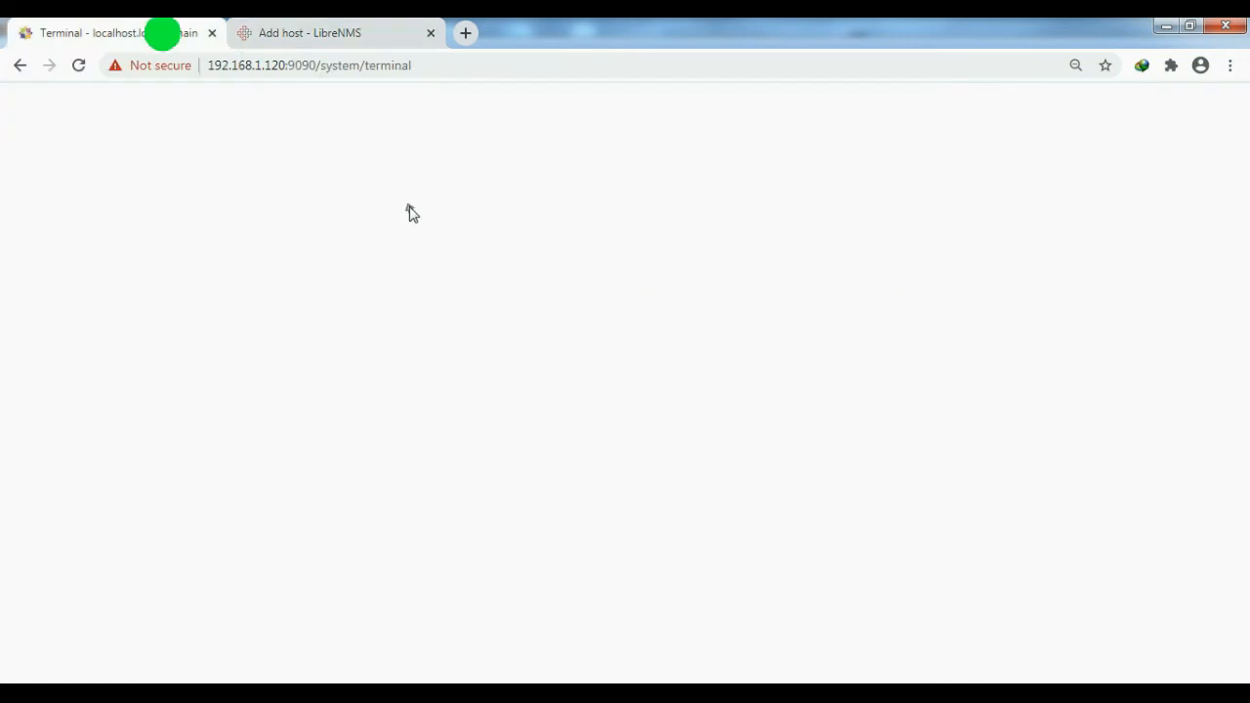
text(ping 192.168.1.101)
key(Return)
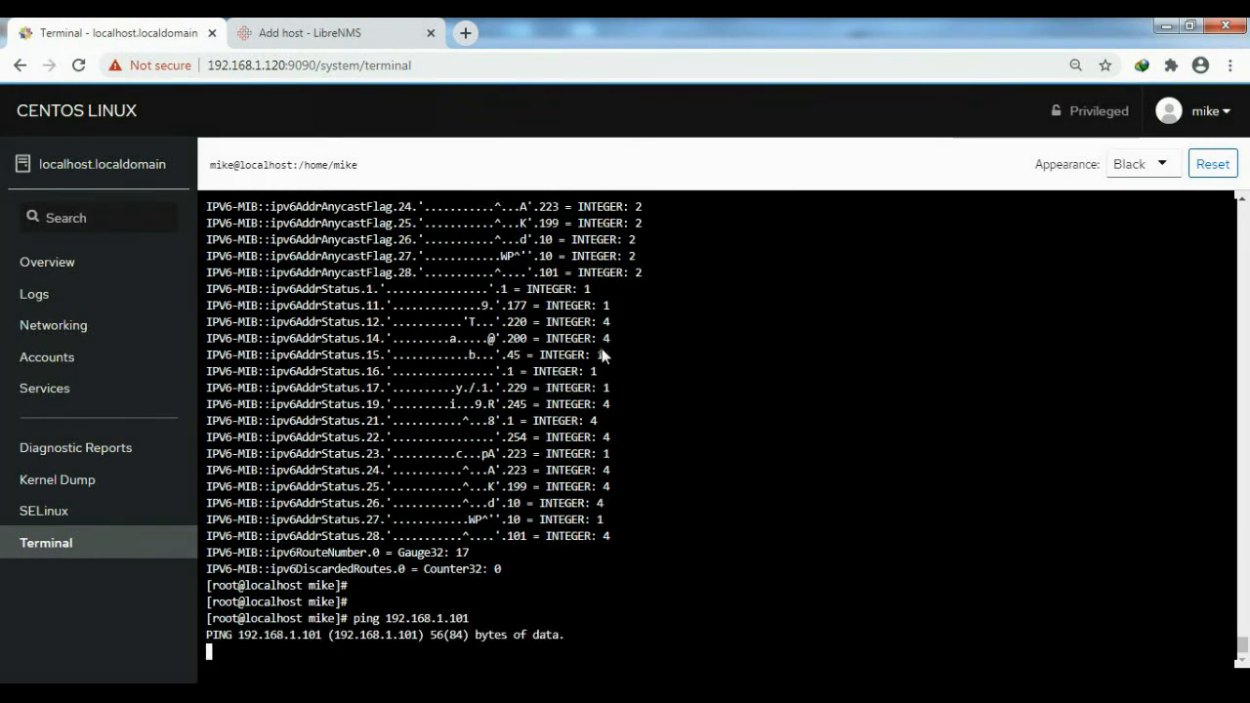
- Turn off Windows Firewall for public networks, close its window and return to the LibreNMS Add Device page
key(super)
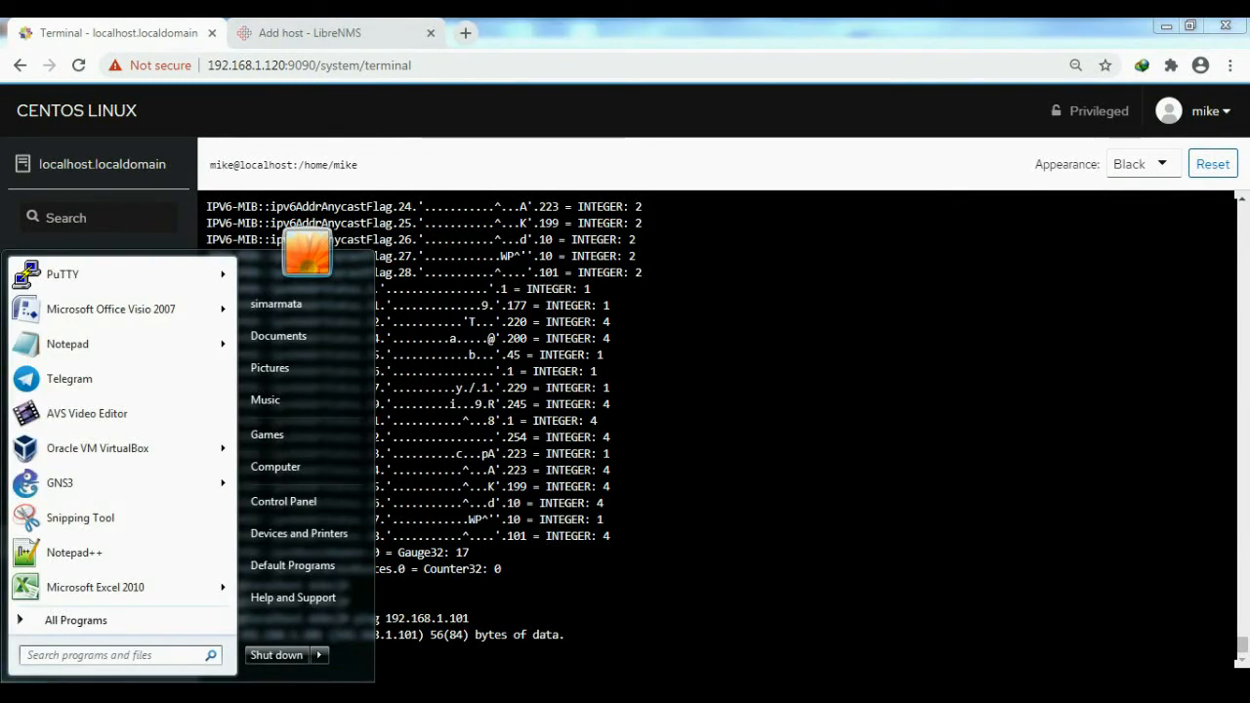
text(fire)
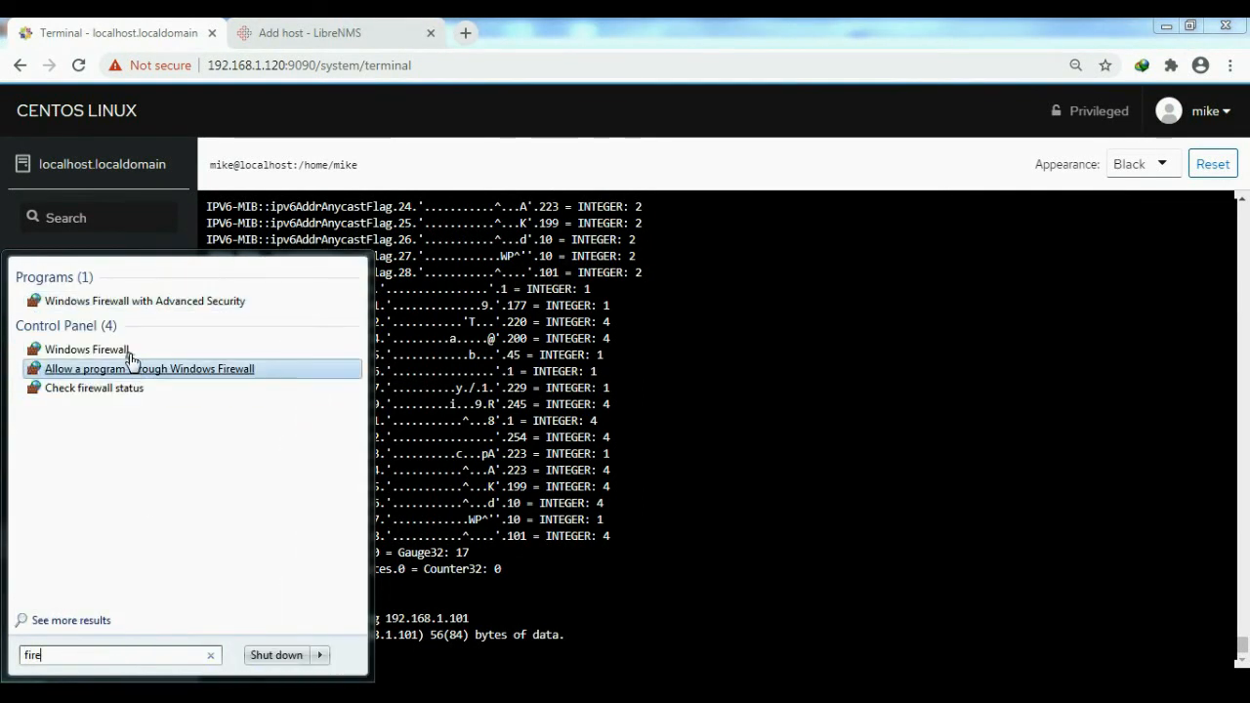
click(129, 350)
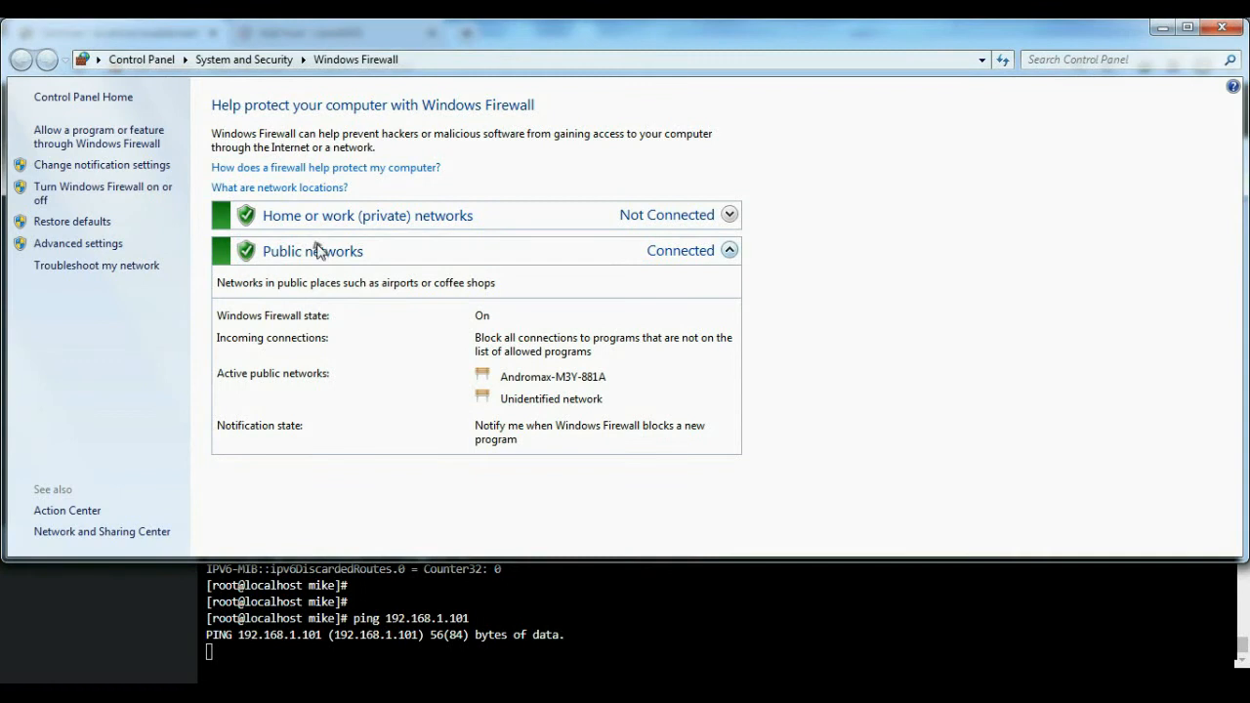
click(69, 193)
click(439, 358)
click(779, 539)
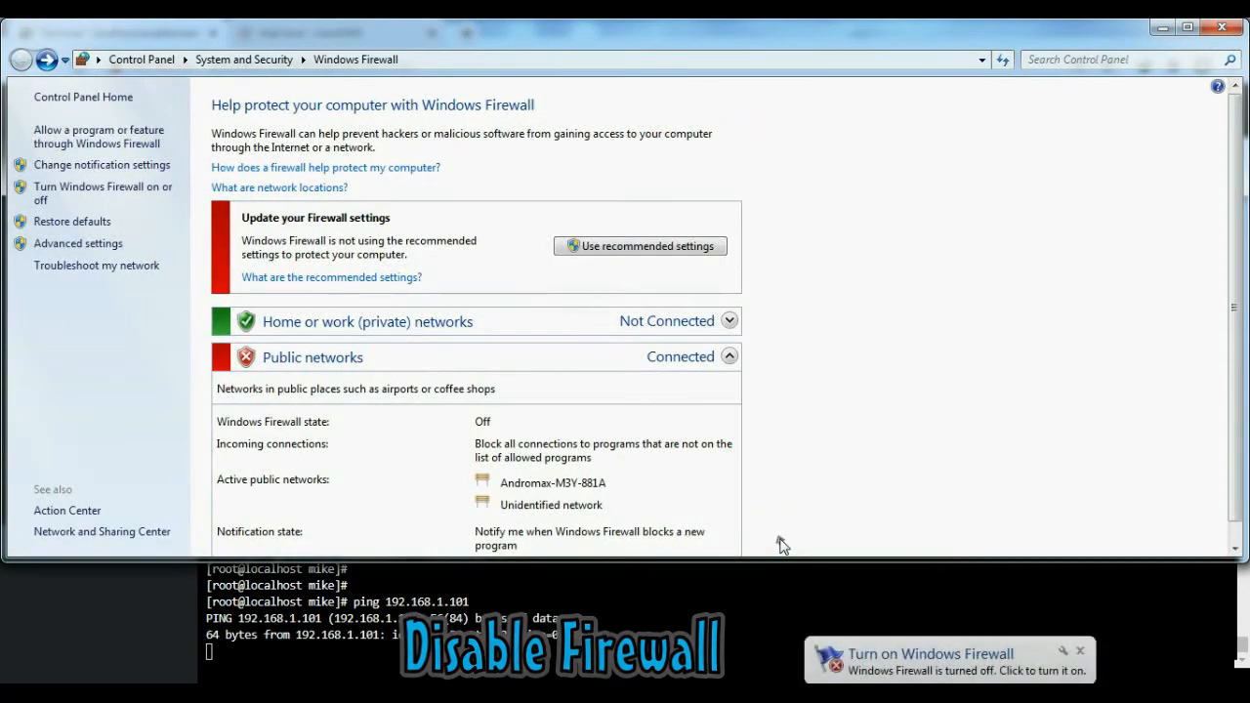
click(1222, 27)
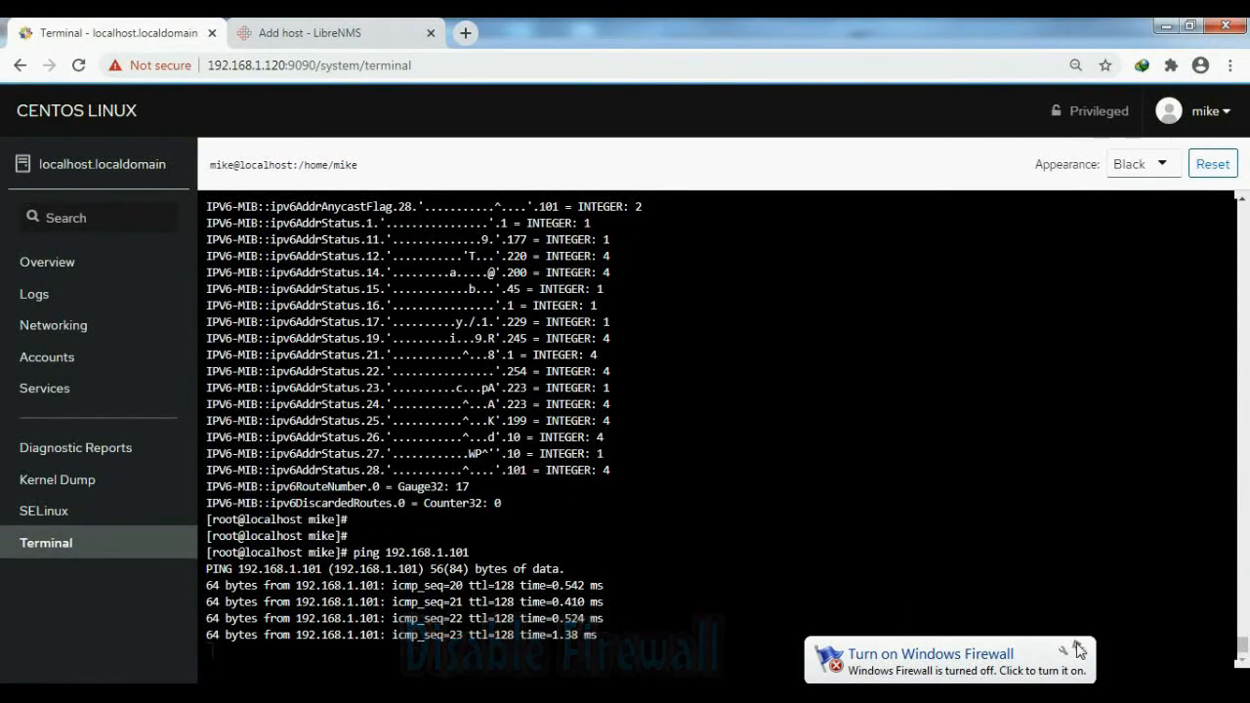
click(303, 32)
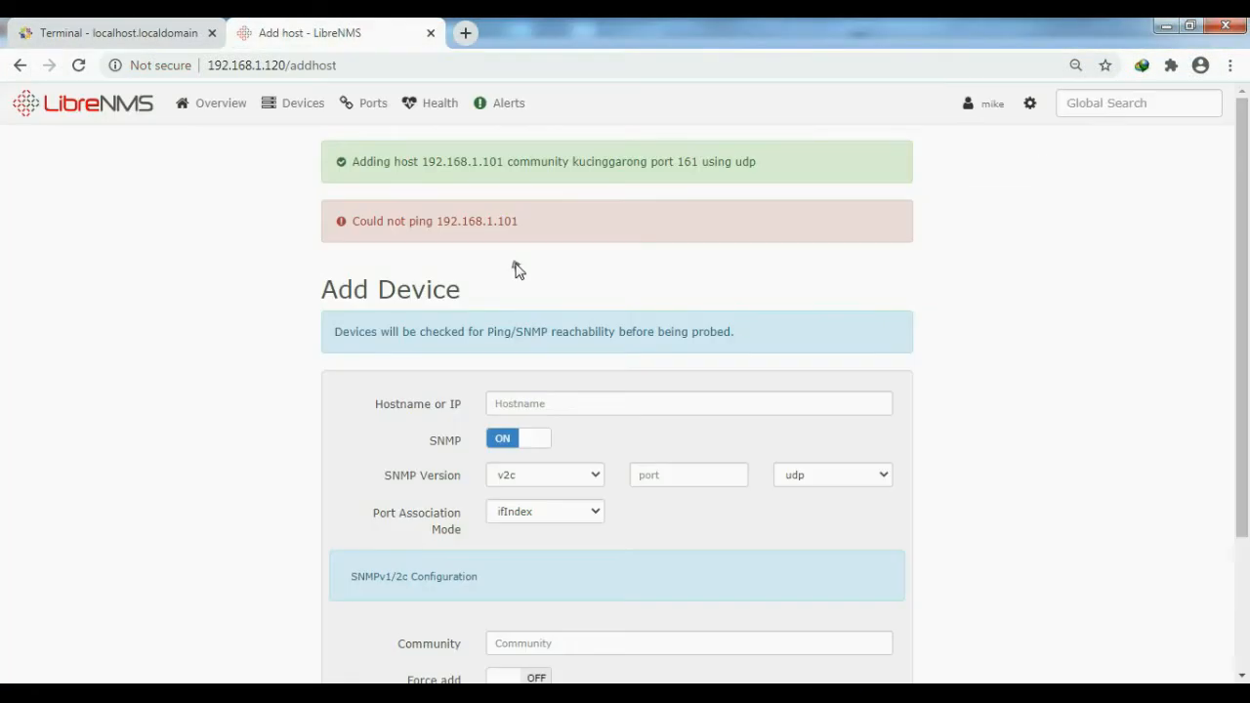
mouse_move(524, 224)
mouse_down()
mouse_move(439, 222)
mouse_move(524, 224)
mouse_up()
key(ctrl+c)
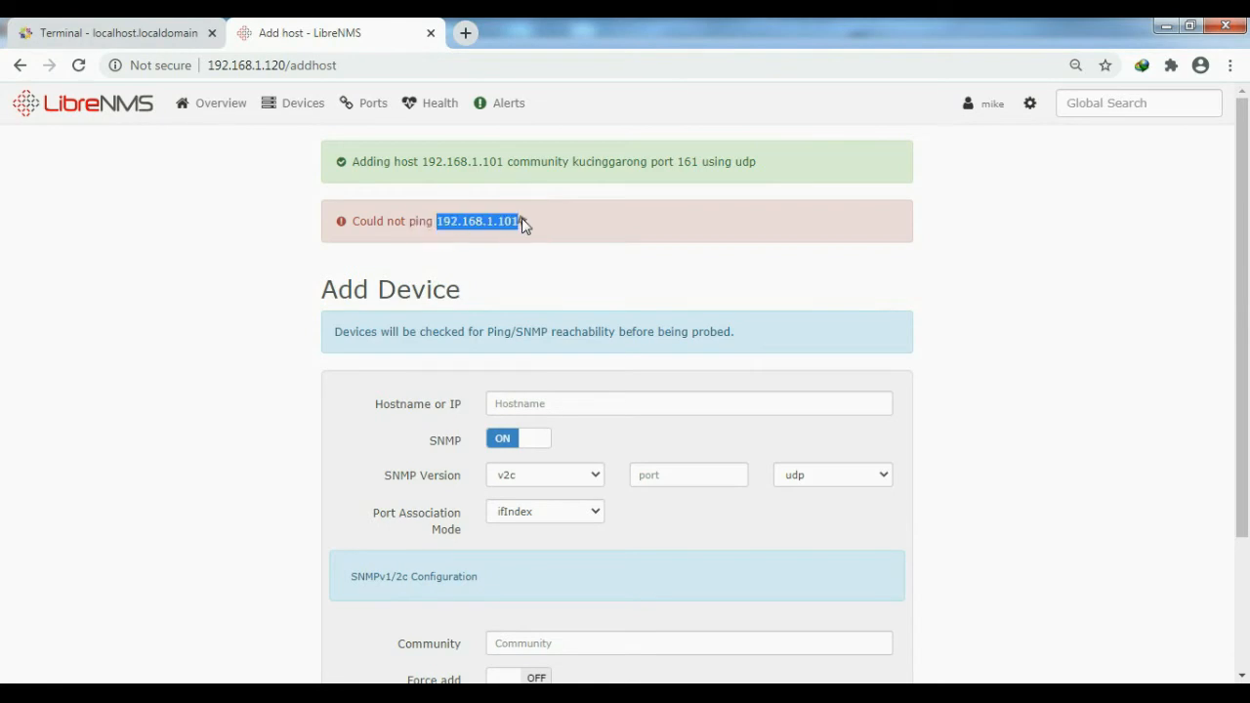
click(516, 404)
key(ctrl+v)
scroll(664, 399, down, 1)
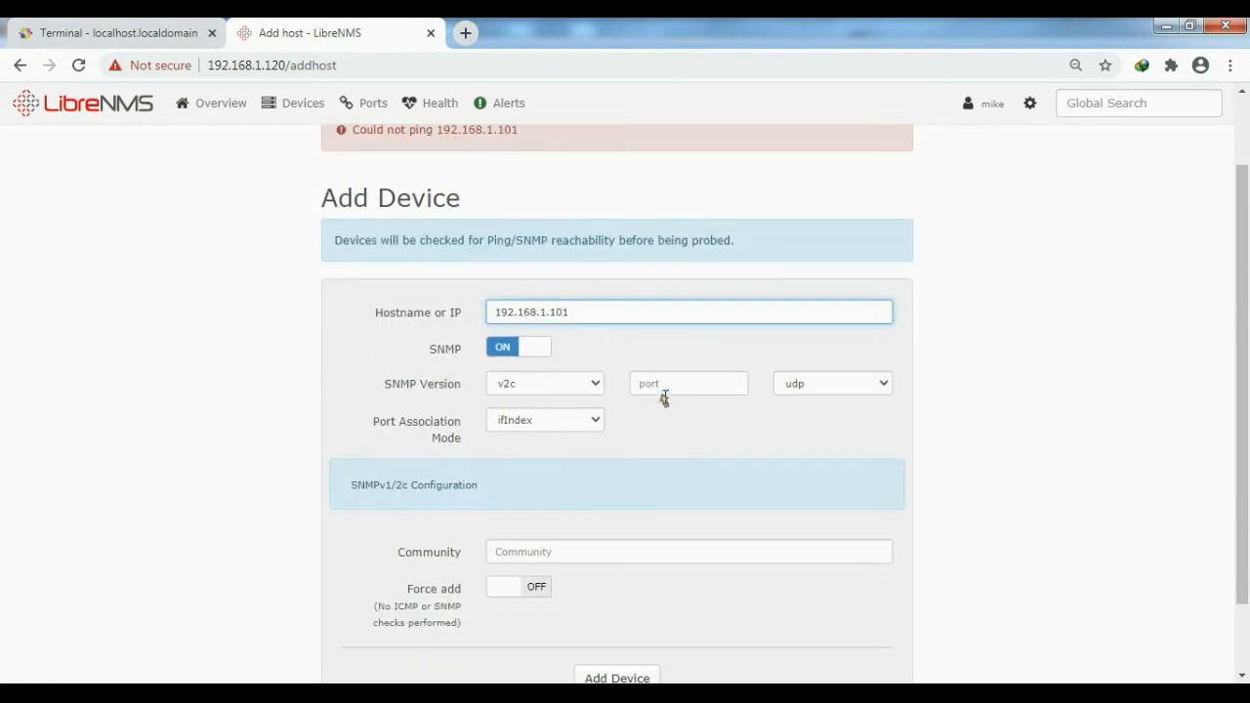
click(553, 552)
click(547, 513)
key(Return)
scroll(610, 379, down, 1)
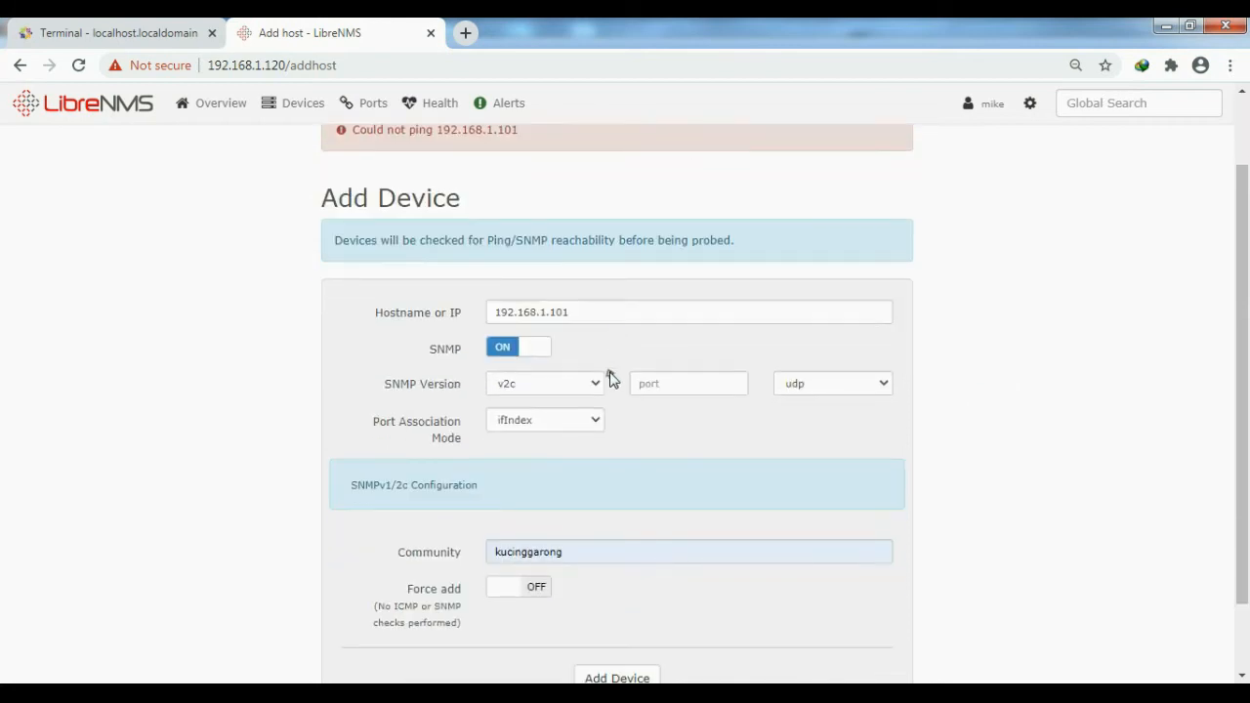
scroll(641, 560, down, 1)
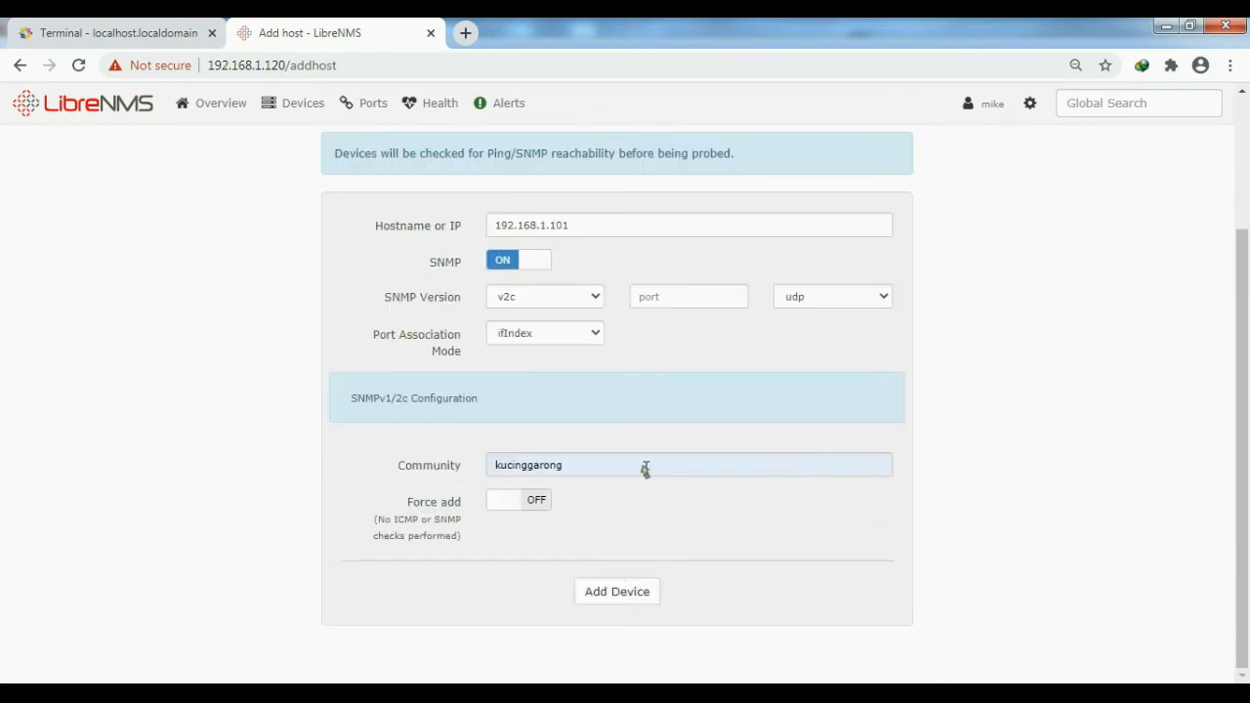
click(626, 592)
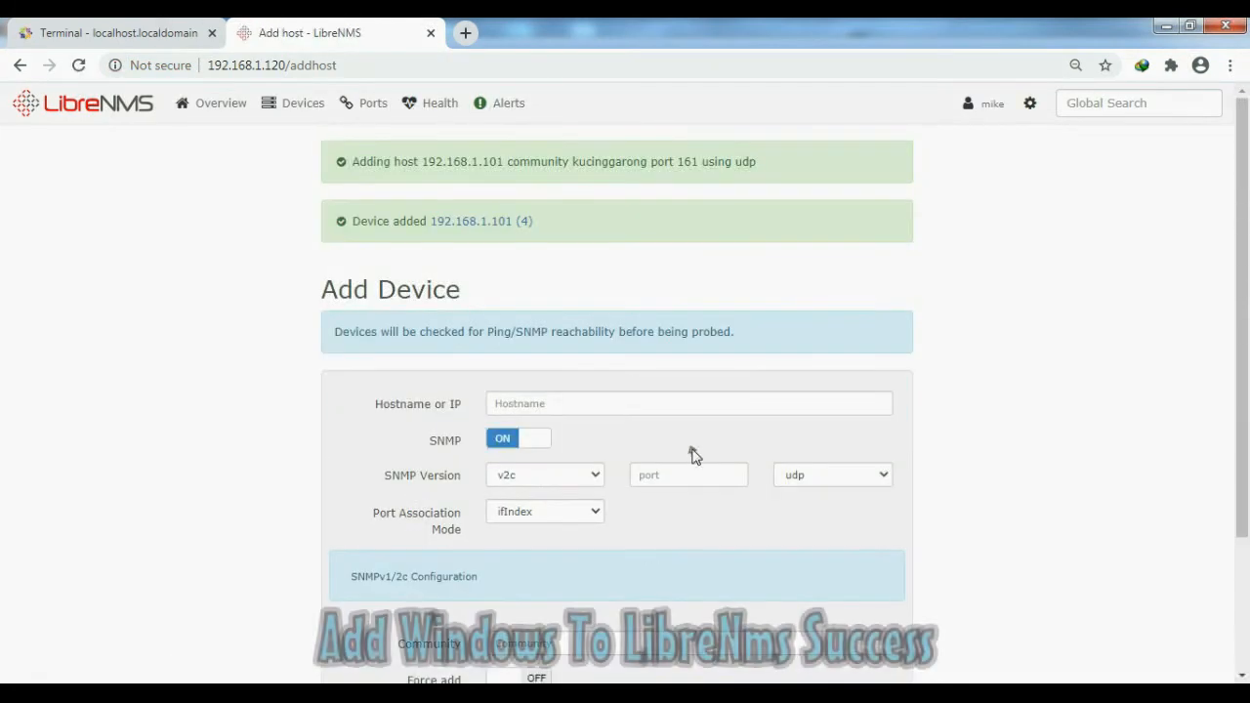
- Open the page of the added device 192.168.1.101 in a new browser tab and reload its overview
right_click(493, 224)
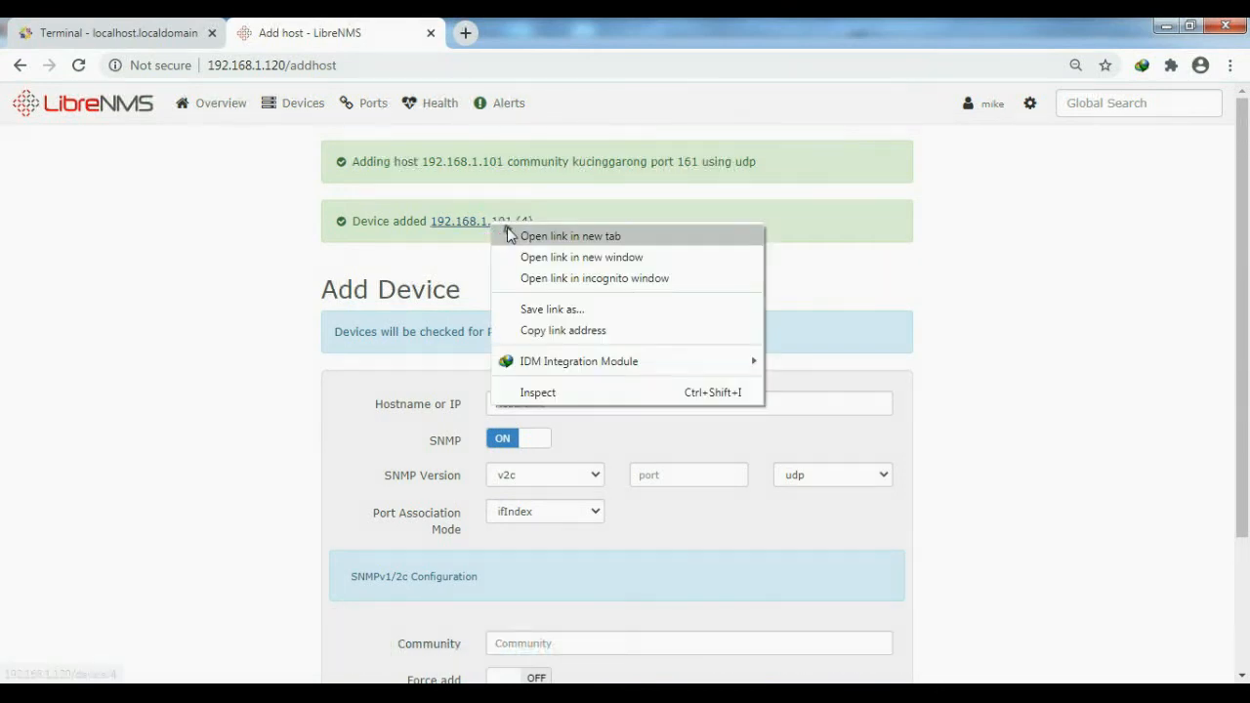
click(510, 235)
click(506, 35)
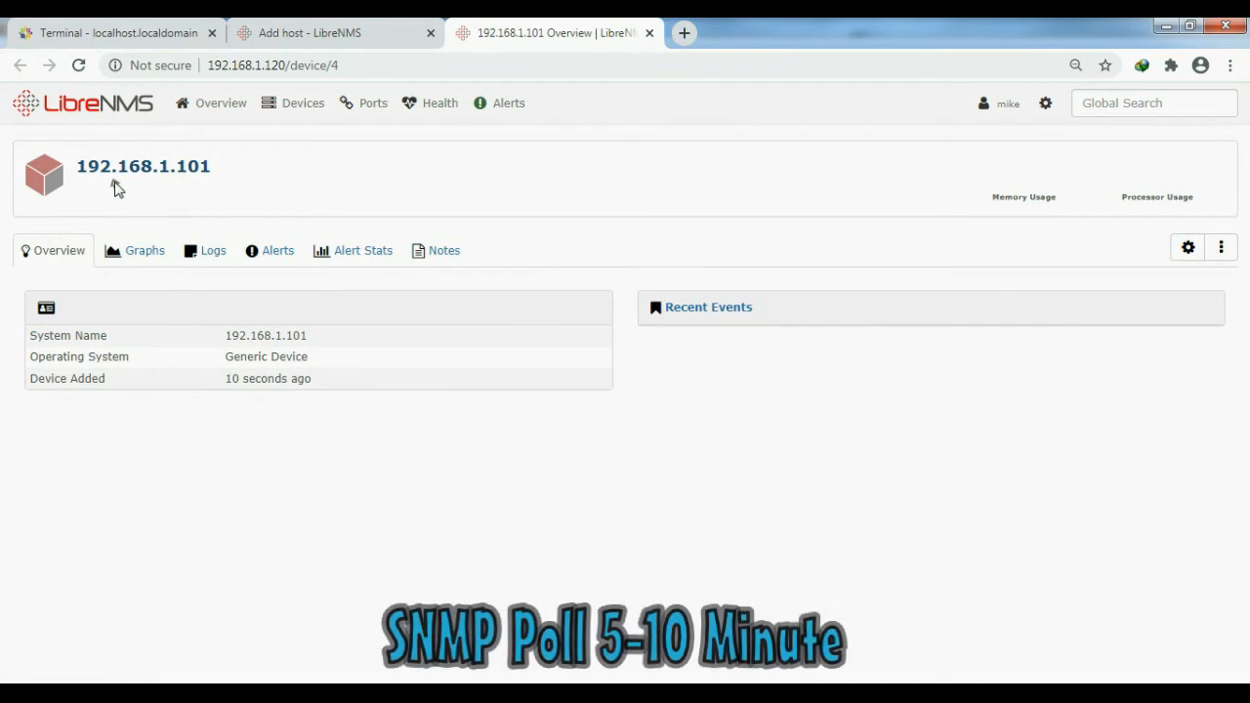
mouse_move(116, 168)
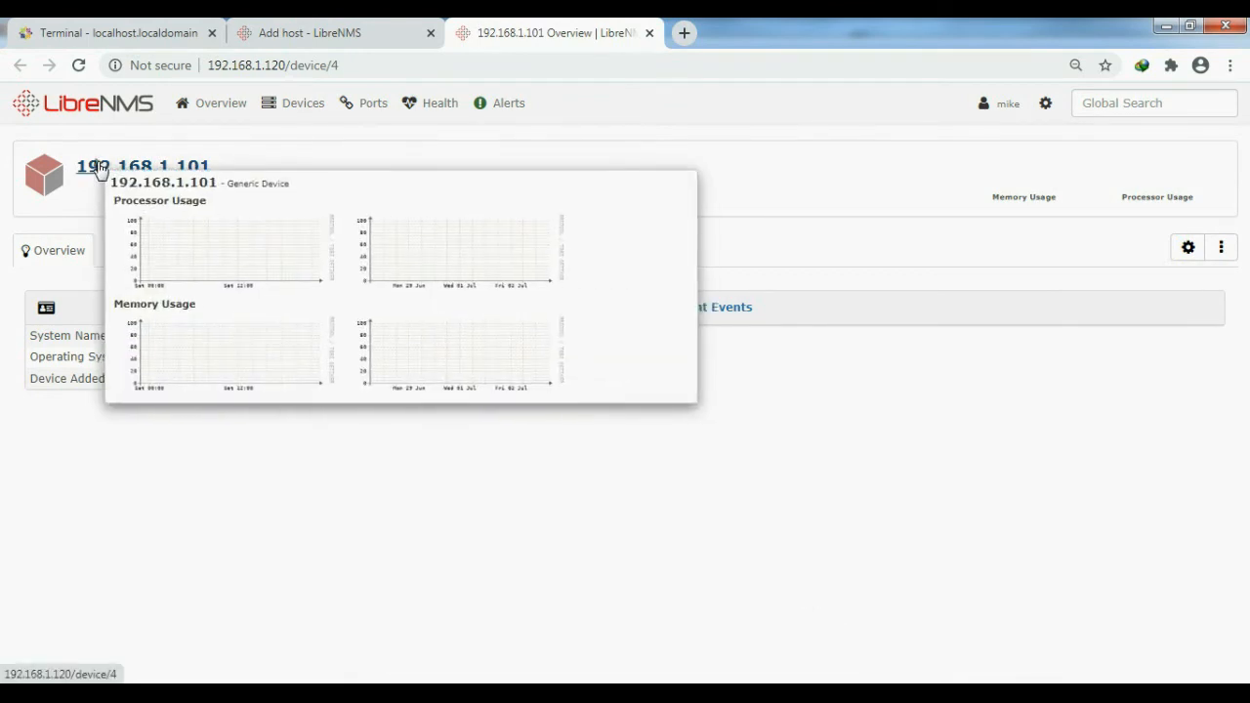
click(100, 168)
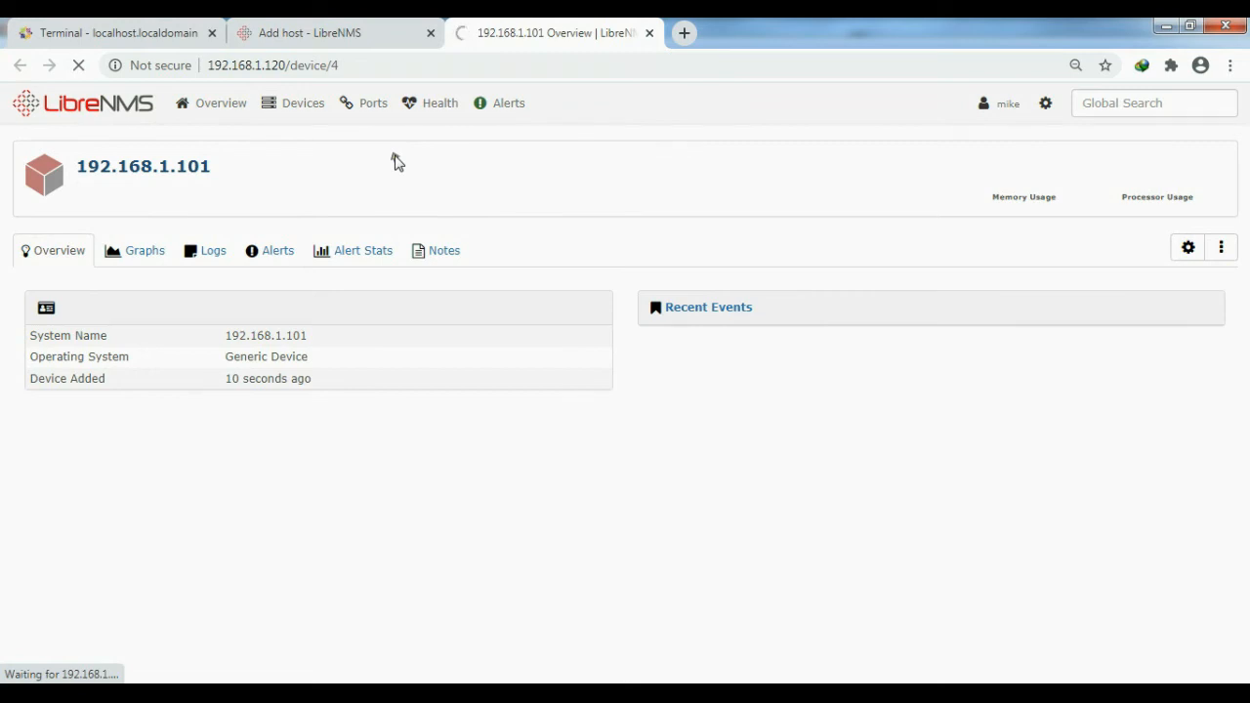
- Check the ping output in the CentOS terminal and review the device's overview down to its recent events
click(112, 29)
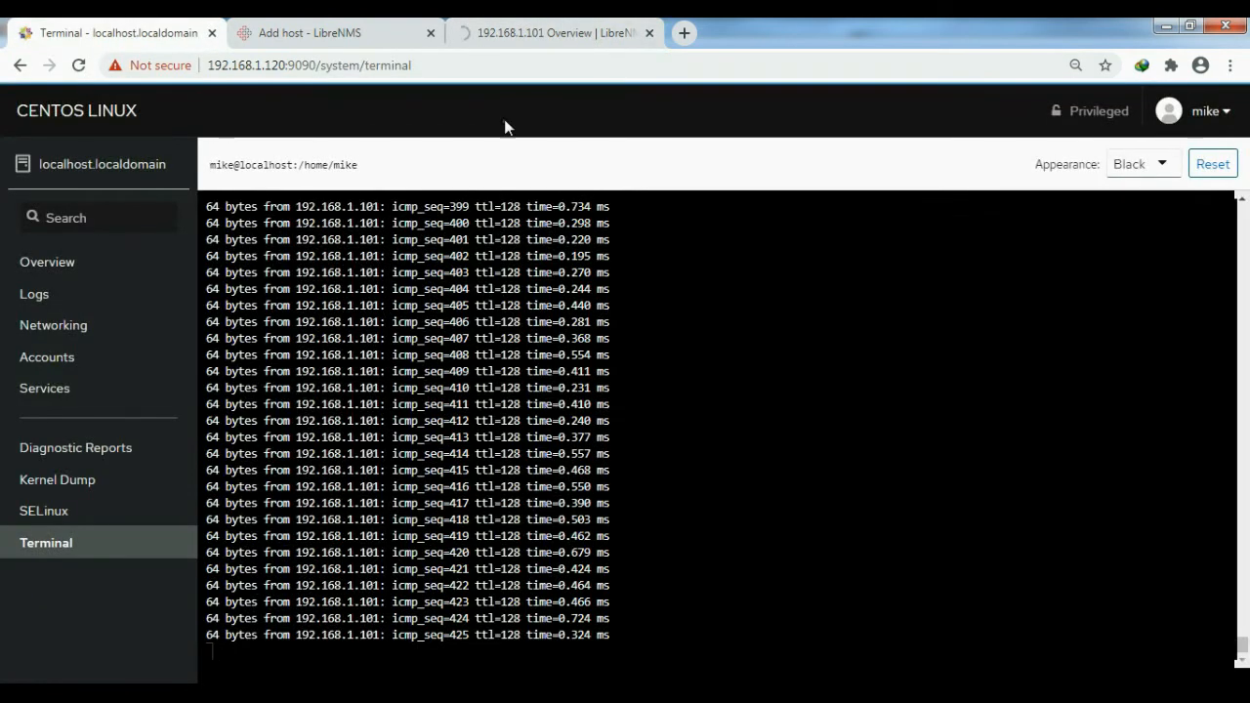
click(518, 35)
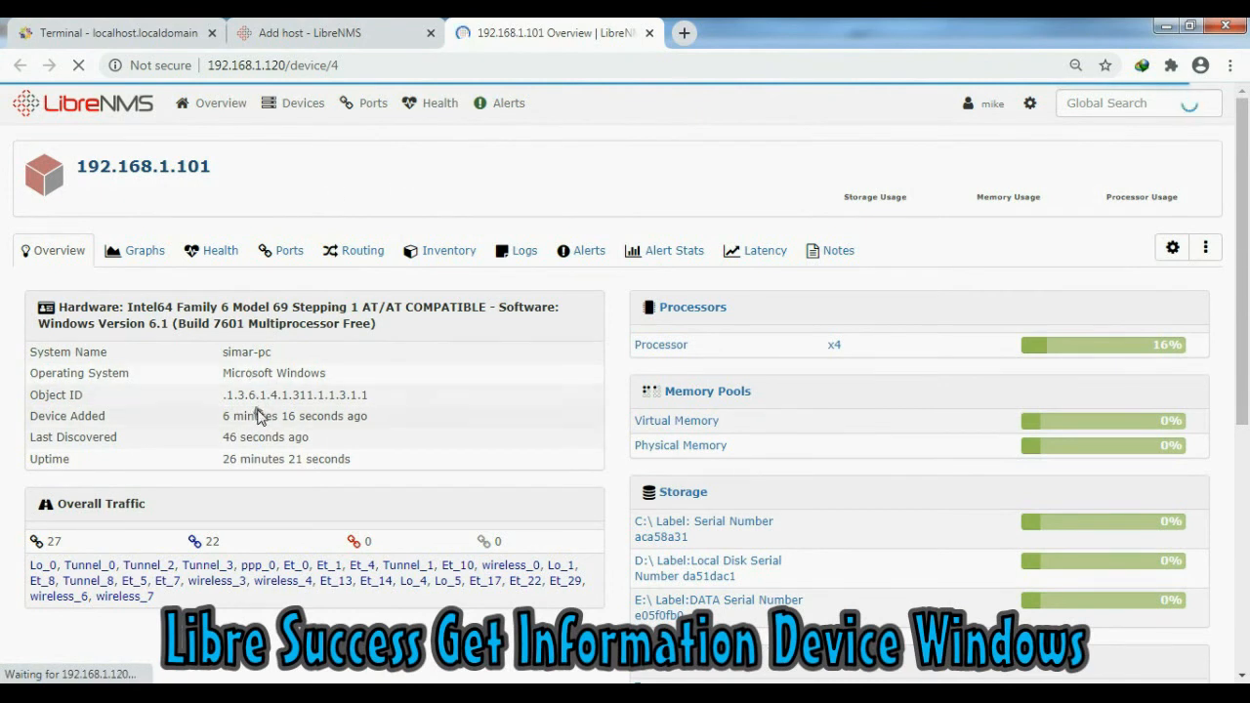
scroll(262, 410, down, 5)
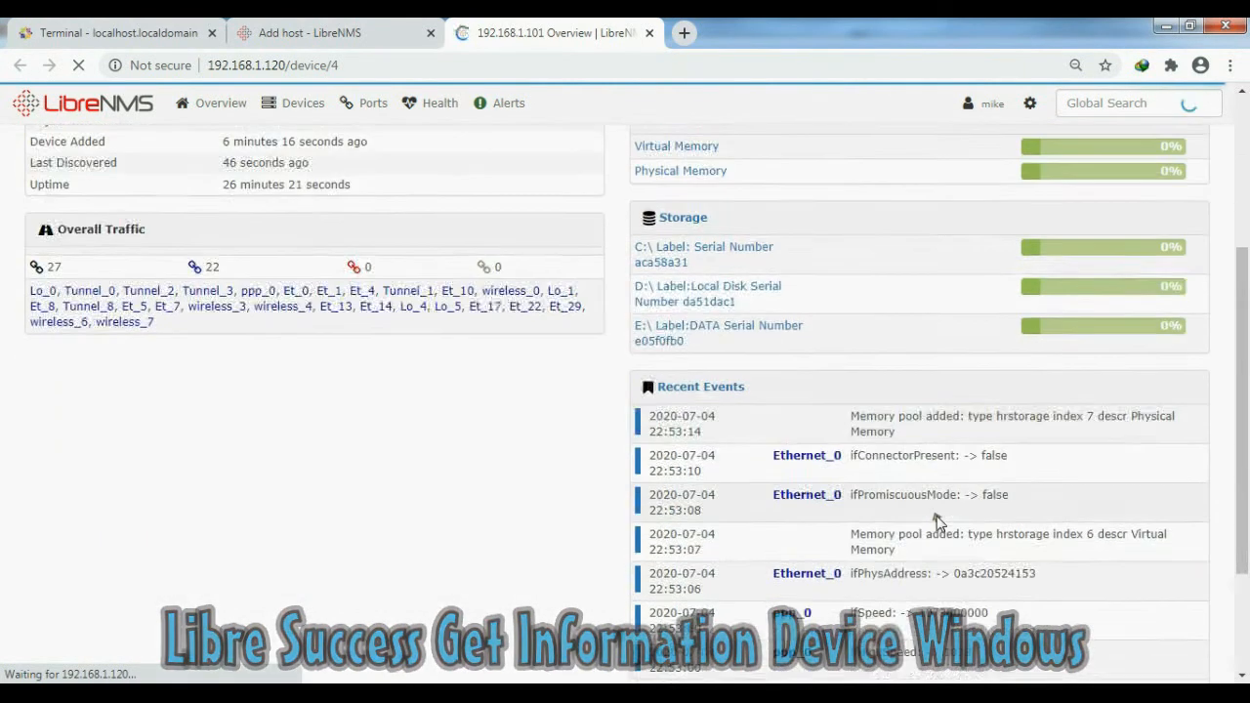
scroll(936, 522, up, 8)
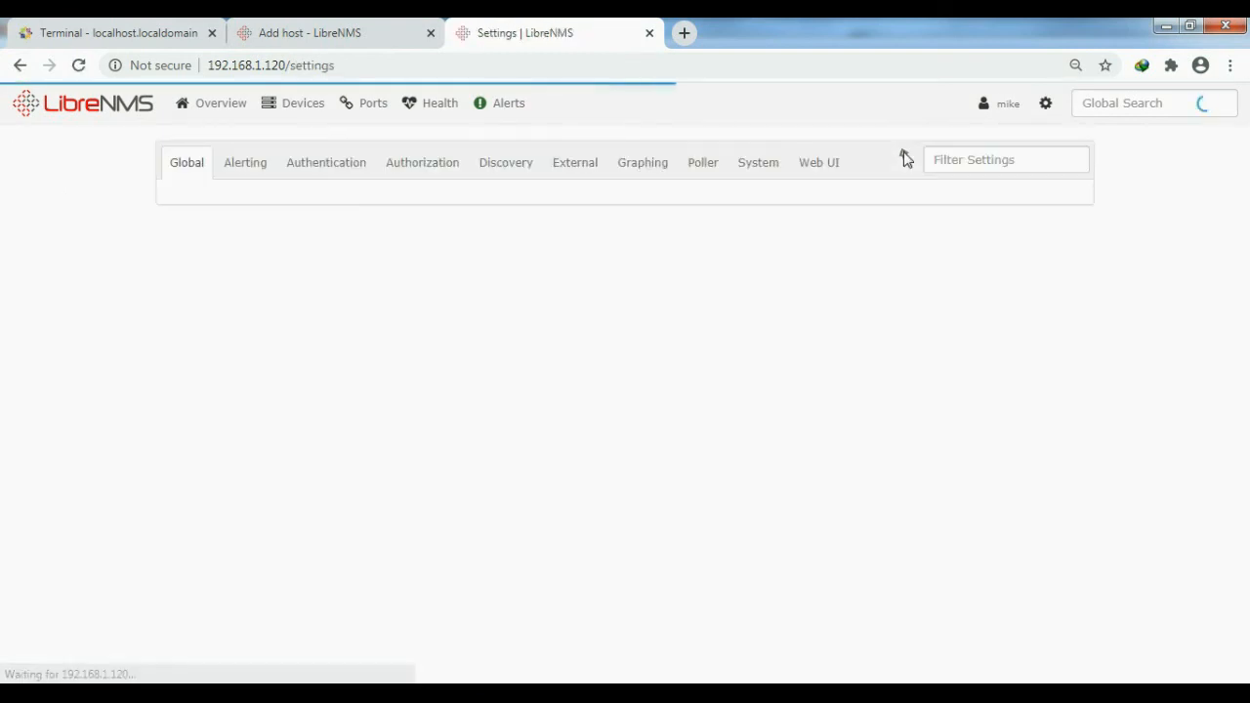
- Enable showing the SysName instead of the IP address in the Web UI device settings
click(825, 163)
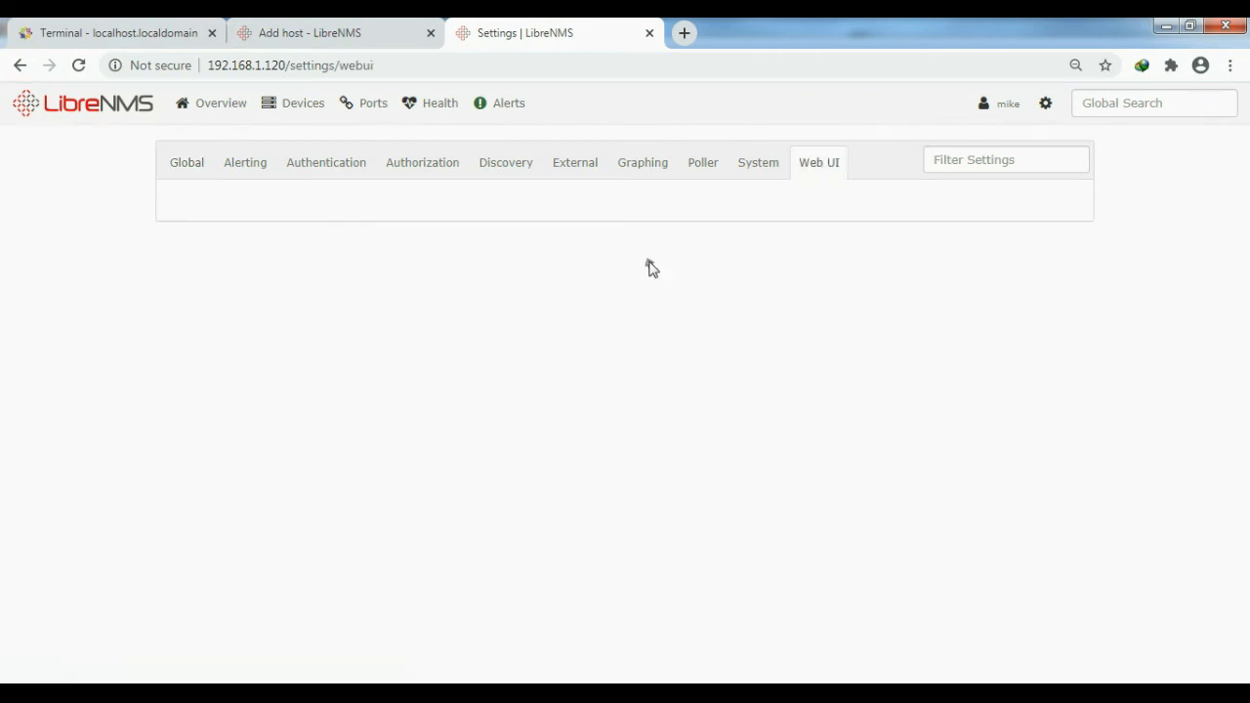
click(252, 281)
click(586, 362)
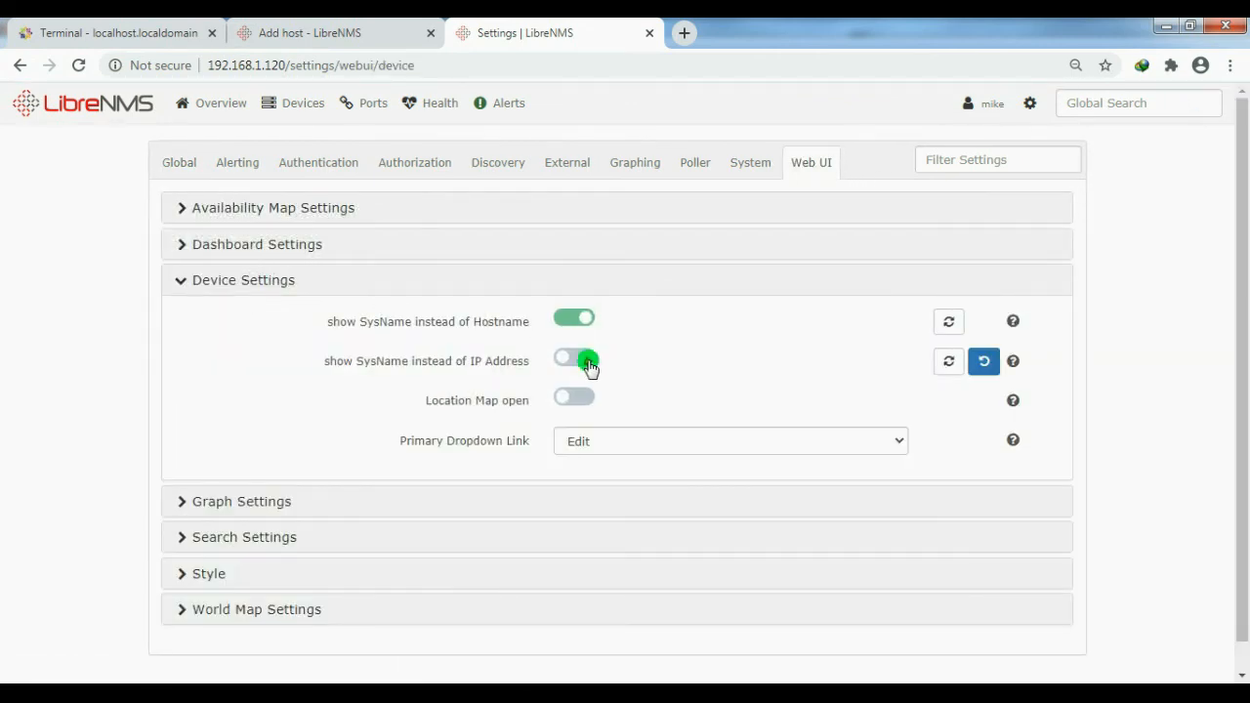
- Go to the dashboard, open the Windows device's page and examine its system details, resource usage and recent events
mouse_move(237, 103)
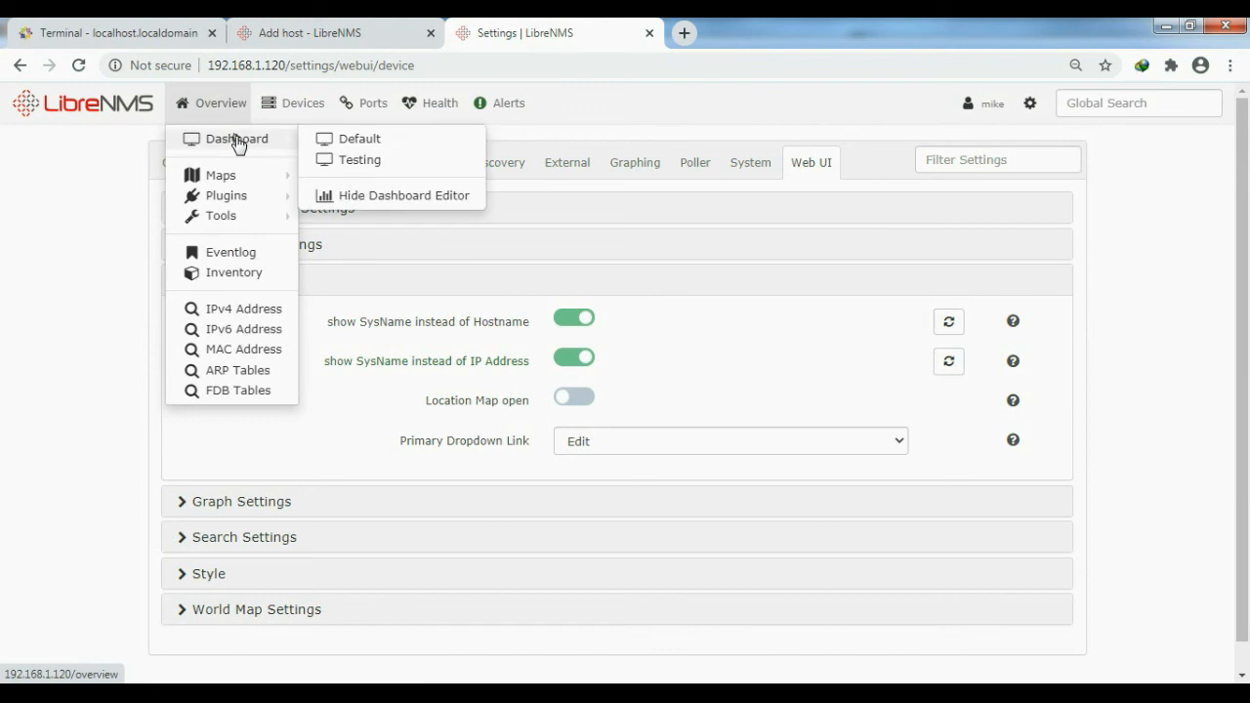
click(237, 142)
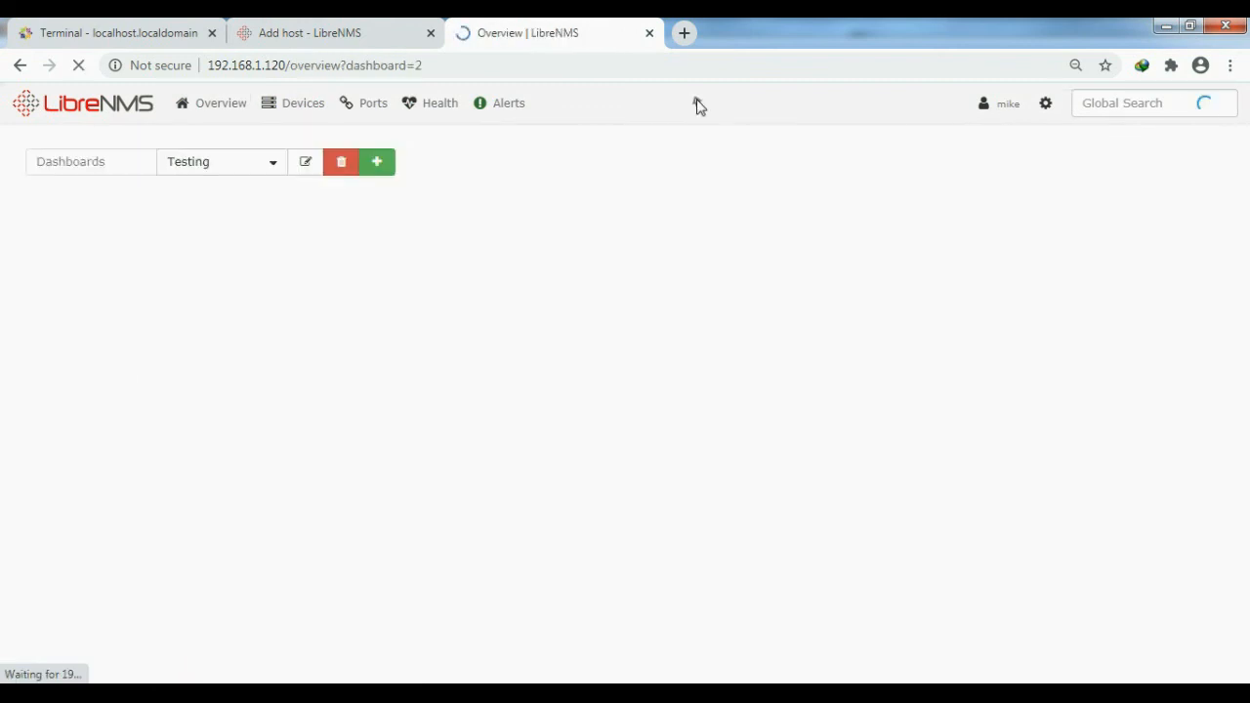
click(441, 251)
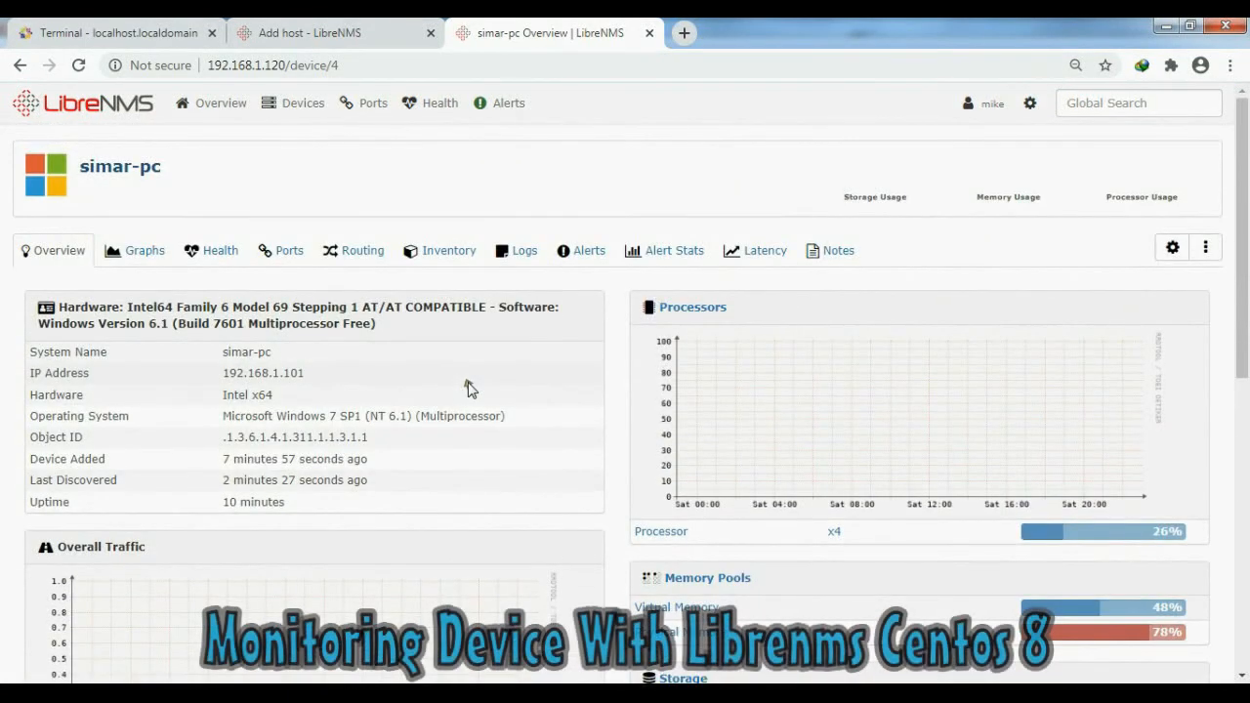
scroll(372, 406, down, 4)
scroll(372, 406, down, 3)
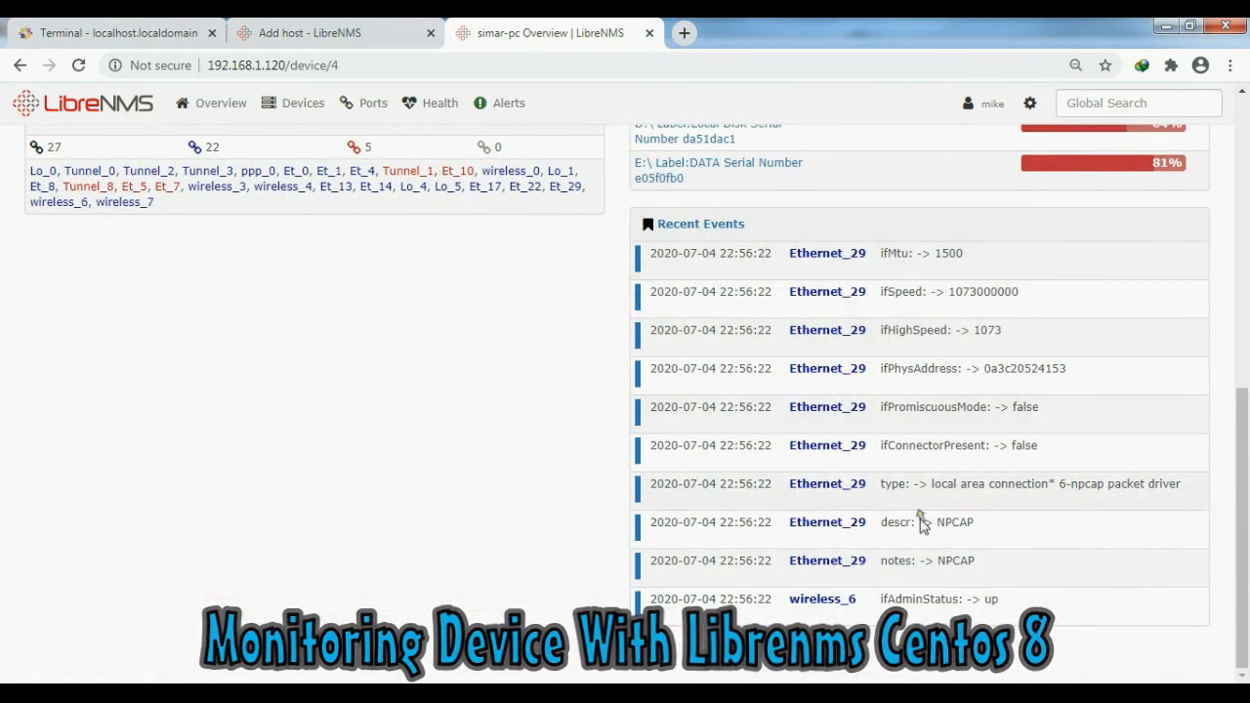
scroll(925, 557, up, 1)
scroll(925, 557, up, 6)
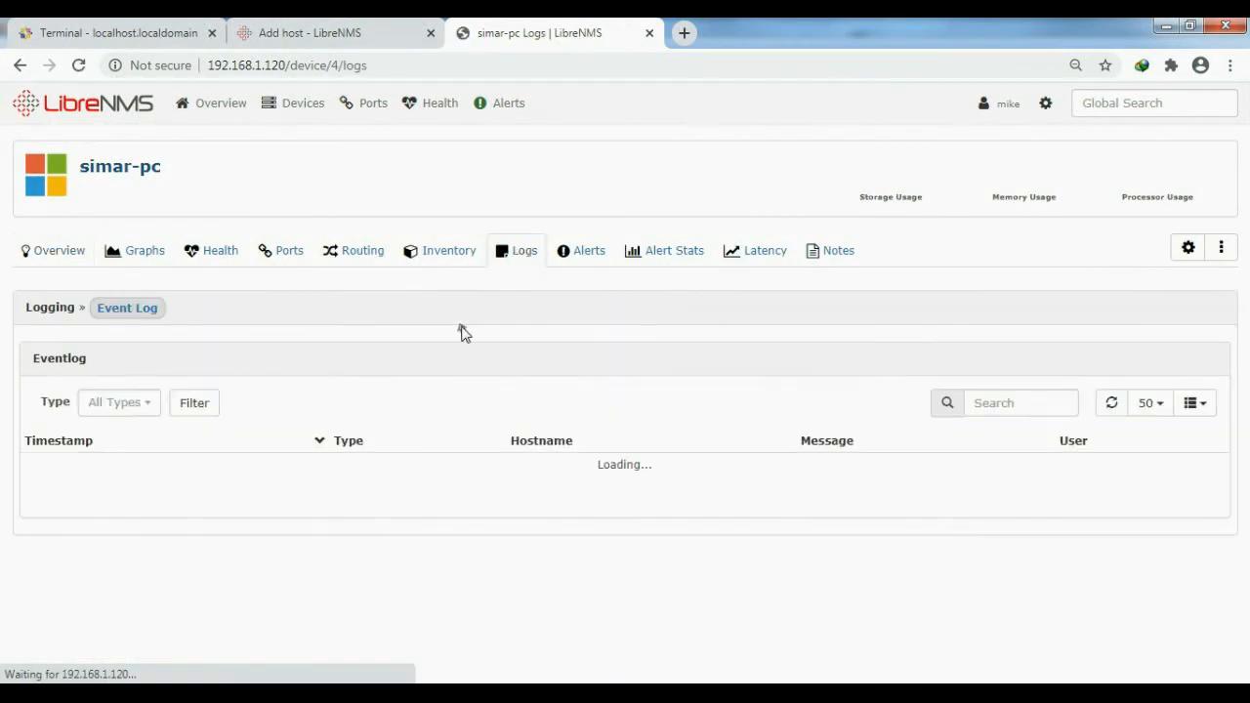
- Look through the Windows device's event log and return to its overview
scroll(641, 511, down, 6)
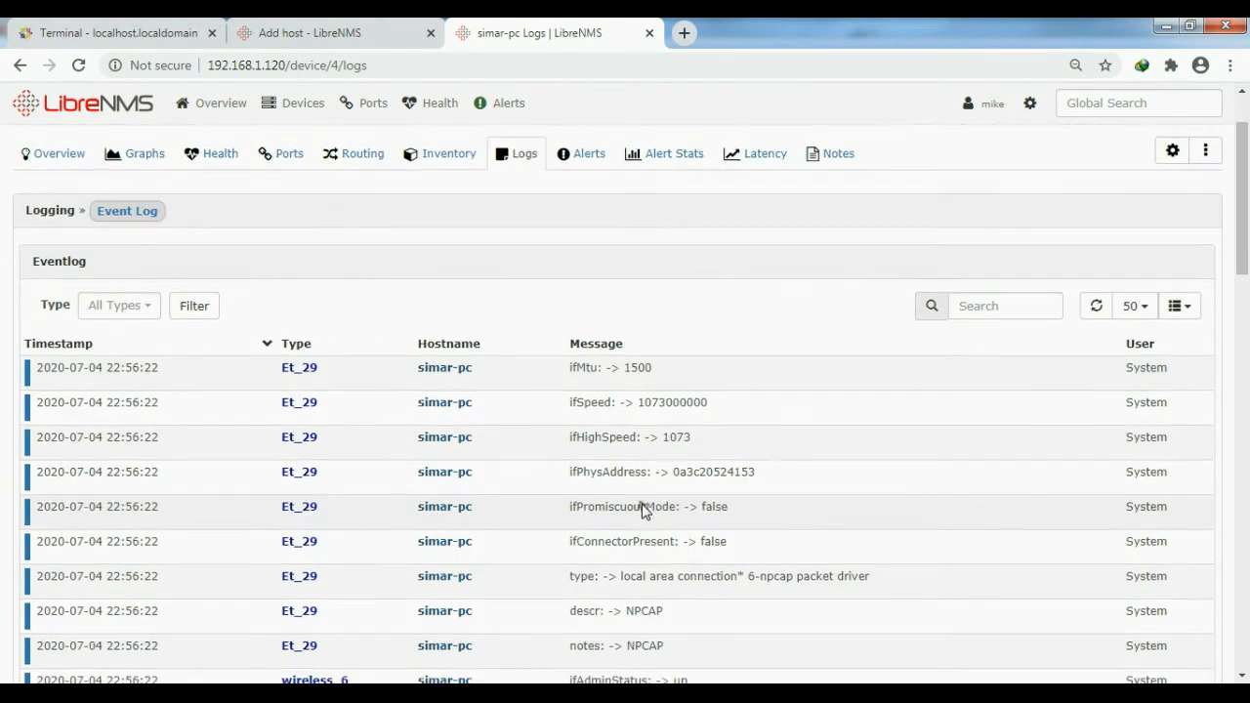
scroll(642, 506, up, 7)
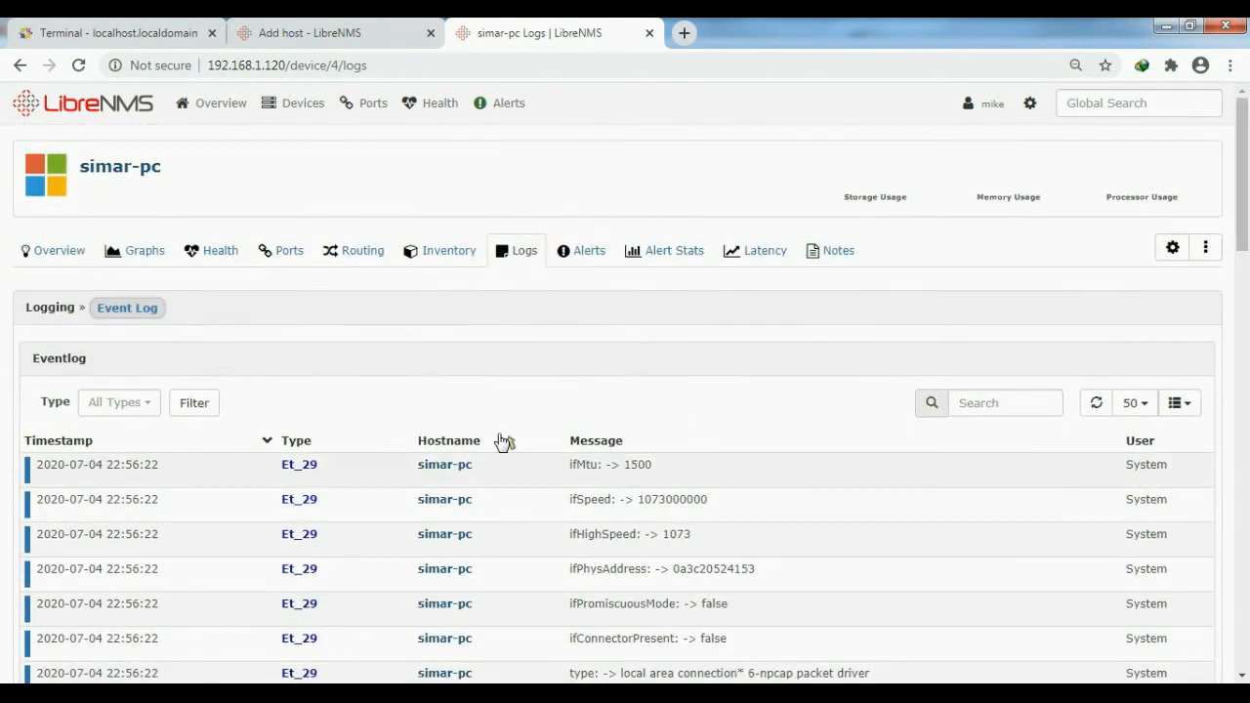
click(54, 254)
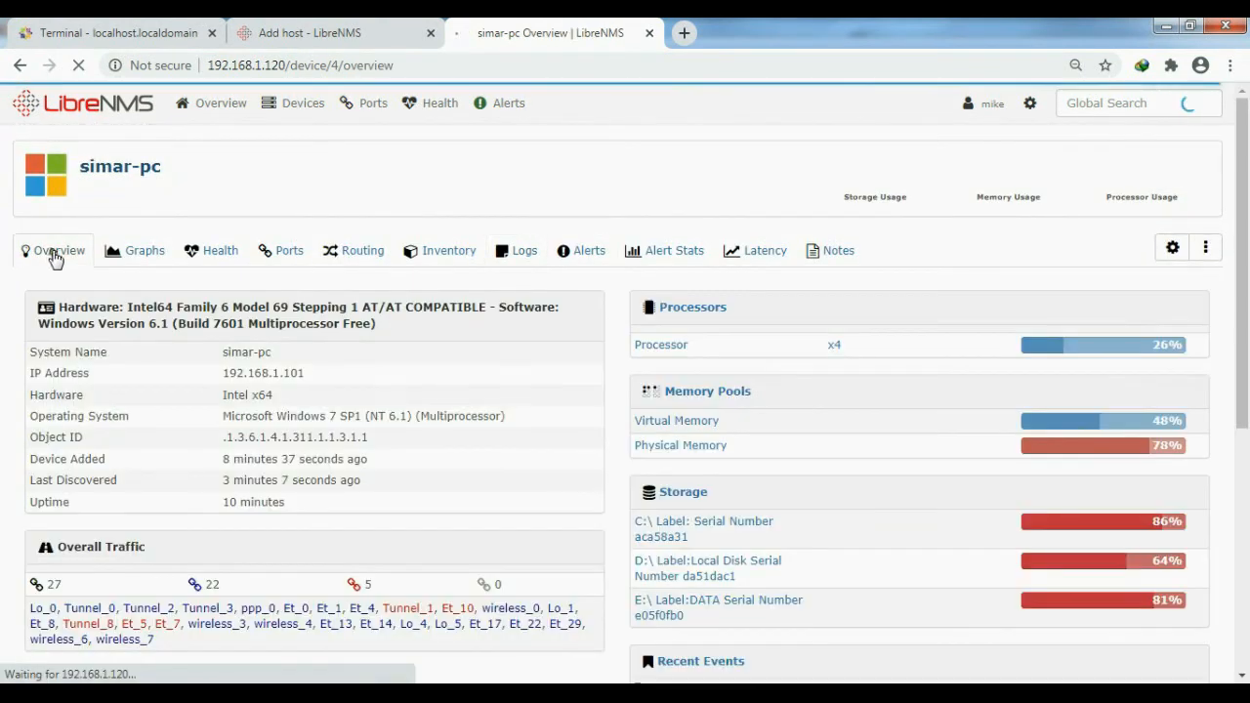